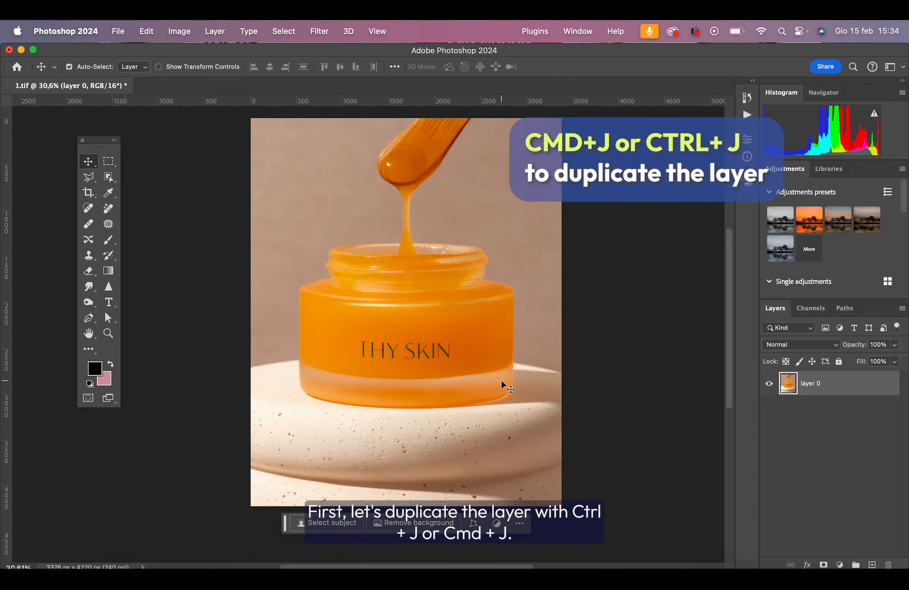
Duplicate layer 0 and apply a High Pass filter with a radius of 5,6 pixels to the copy.
{"action": "key", "text": "super+j"}
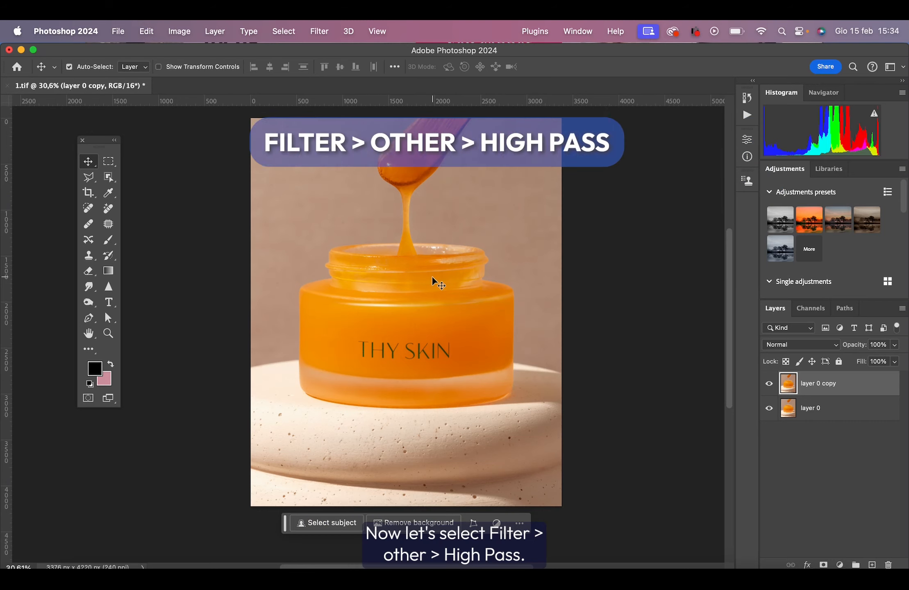
{"action": "left_click", "coordinate": [319, 32]}
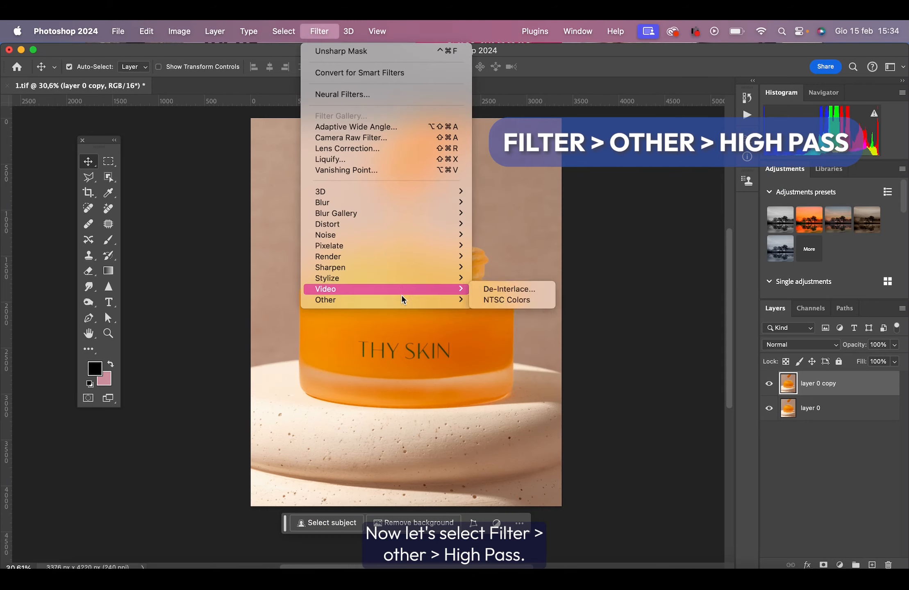
{"action": "mouse_move", "coordinate": [402, 297]}
{"action": "left_click", "coordinate": [522, 311]}
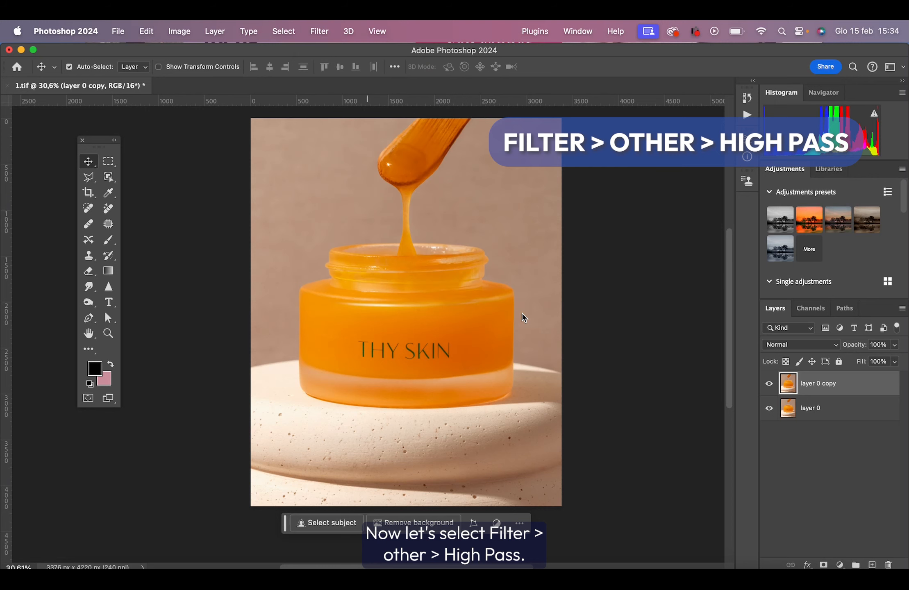
{"action": "left_click_drag", "start_coordinate": [478, 339], "coordinate": [478, 339]}
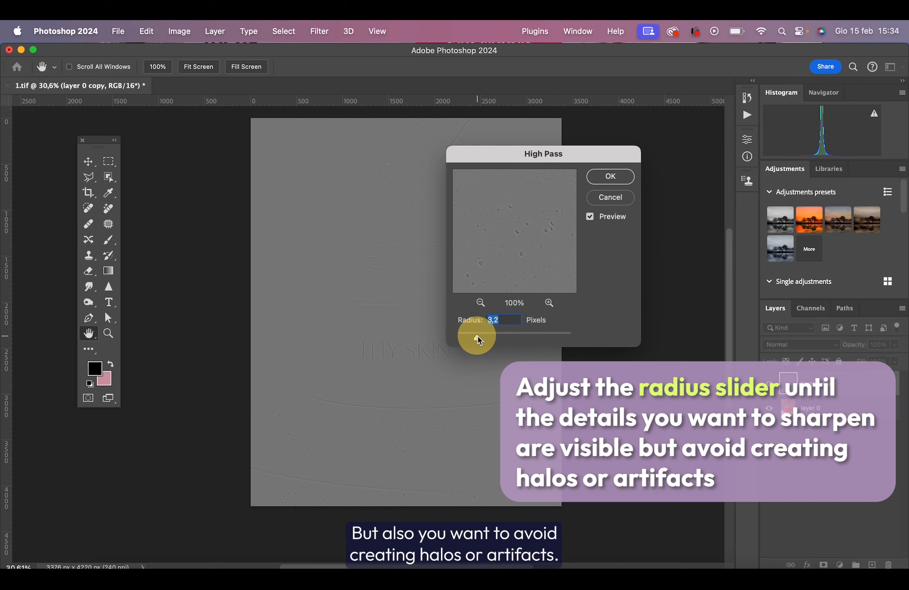
{"action": "left_click_drag", "start_coordinate": [477, 336], "coordinate": [491, 336]}
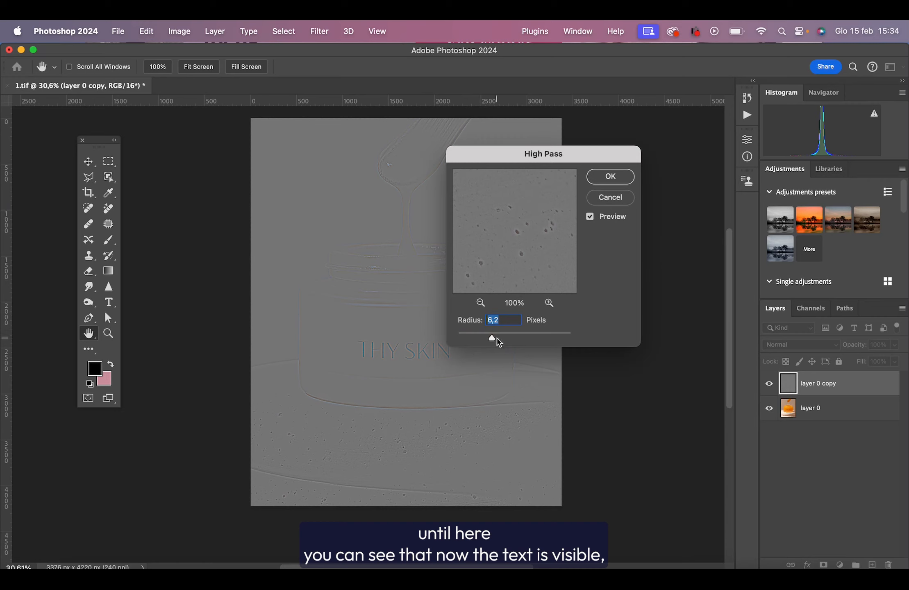
{"action": "left_click", "coordinate": [492, 338]}
{"action": "left_click_drag", "start_coordinate": [492, 337], "coordinate": [490, 336]}
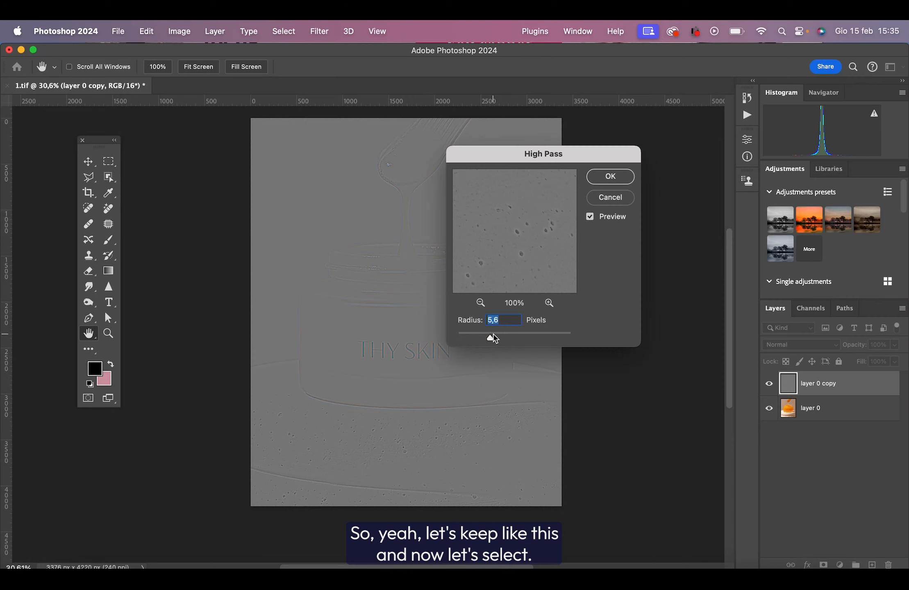
{"action": "left_click", "coordinate": [610, 176]}
Set the blend mode of the high-pass filtered layer 0 copy to Overlay.
{"action": "key", "text": "v"}
{"action": "left_click", "coordinate": [796, 344]}
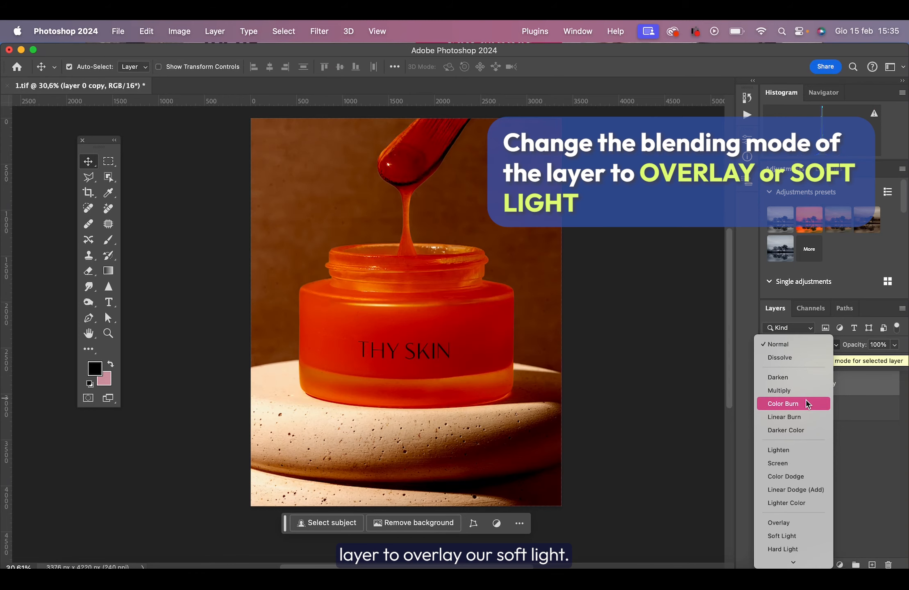
{"action": "scroll", "coordinate": [803, 393], "scroll_direction": "down", "scroll_amount": 5}
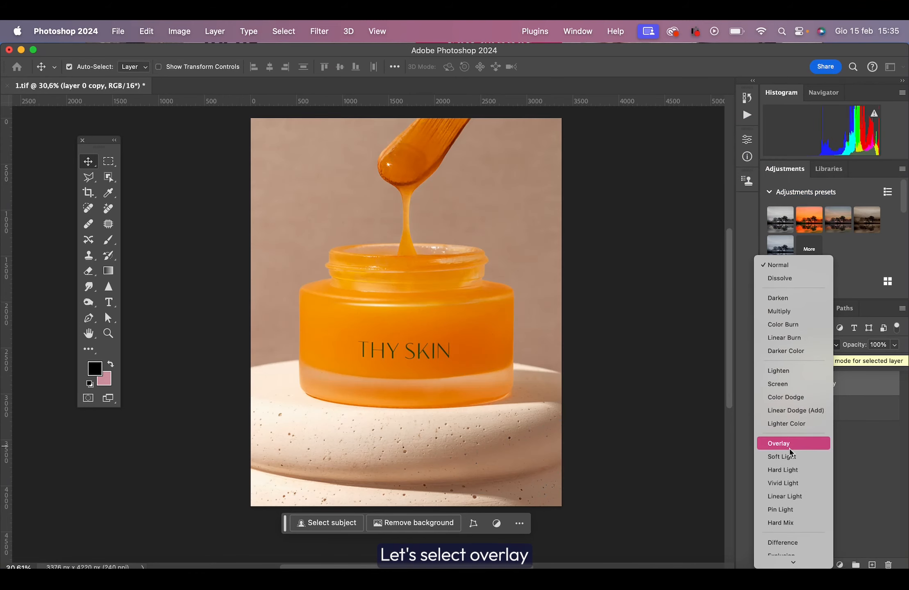
{"action": "left_click", "coordinate": [810, 445]}
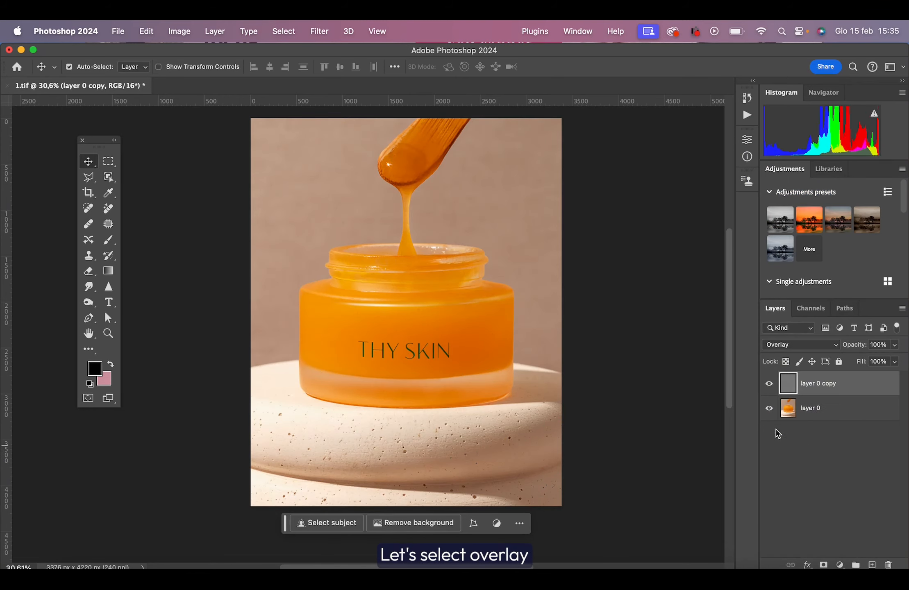
Compare the jar and its THY SKIN lettering up close with layer 0 copy hidden and shown.
{"action": "scroll", "coordinate": [458, 377], "scroll_direction": "up", "scroll_amount": 3}
{"action": "left_click", "coordinate": [771, 384]}
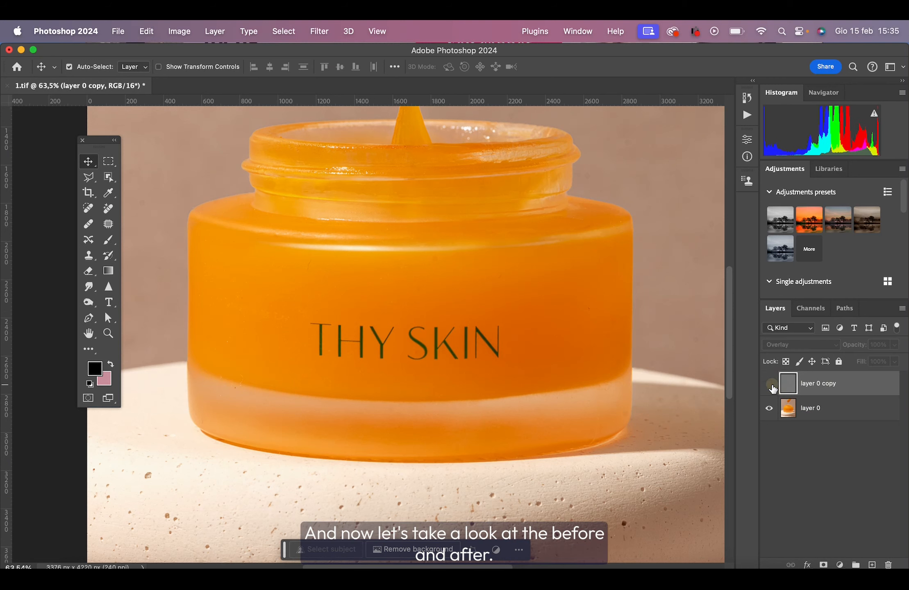
{"action": "left_click", "coordinate": [771, 384]}
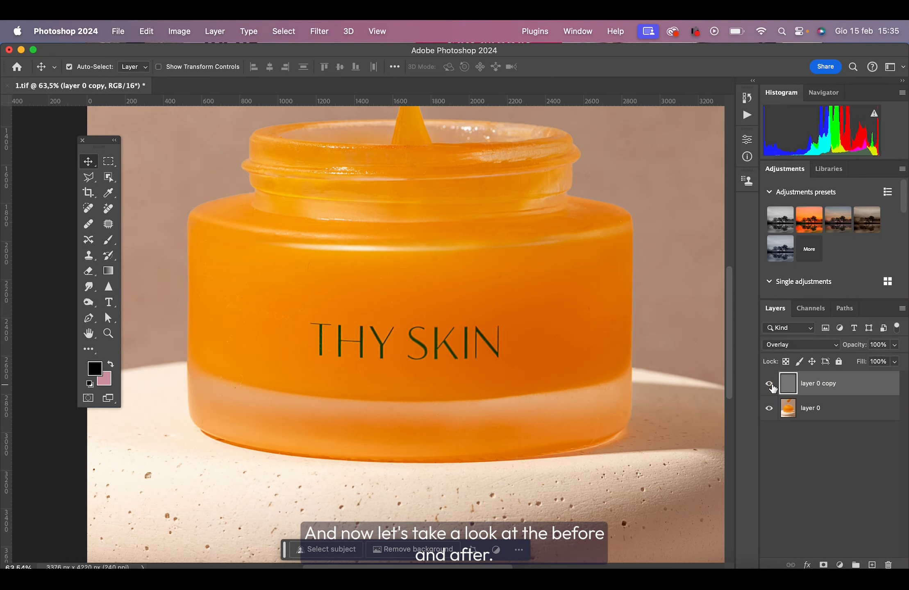
{"action": "left_click", "coordinate": [771, 384]}
{"action": "left_click", "coordinate": [770, 384]}
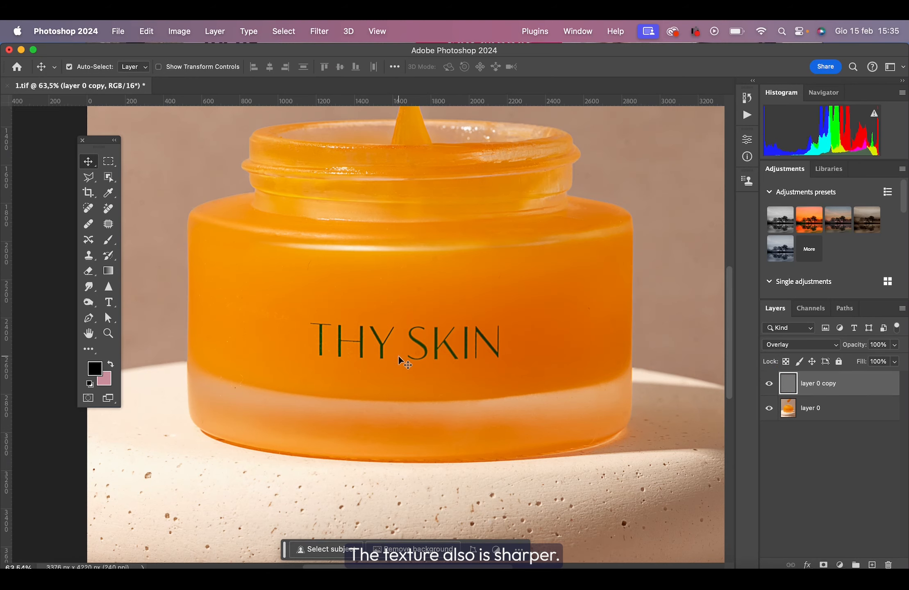
{"action": "scroll", "coordinate": [398, 355], "scroll_direction": "up", "scroll_amount": 3}
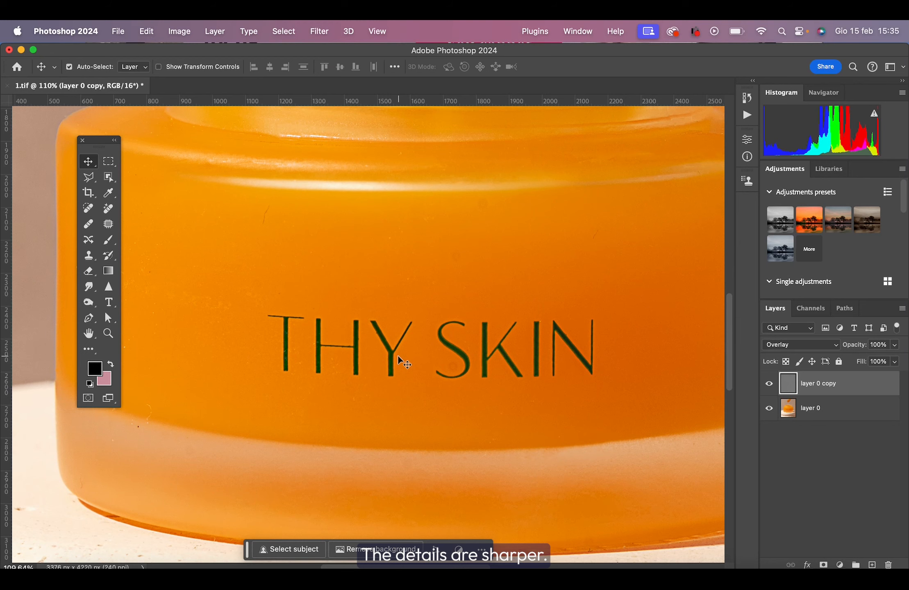
{"action": "scroll", "coordinate": [399, 358], "scroll_direction": "down", "scroll_amount": 3}
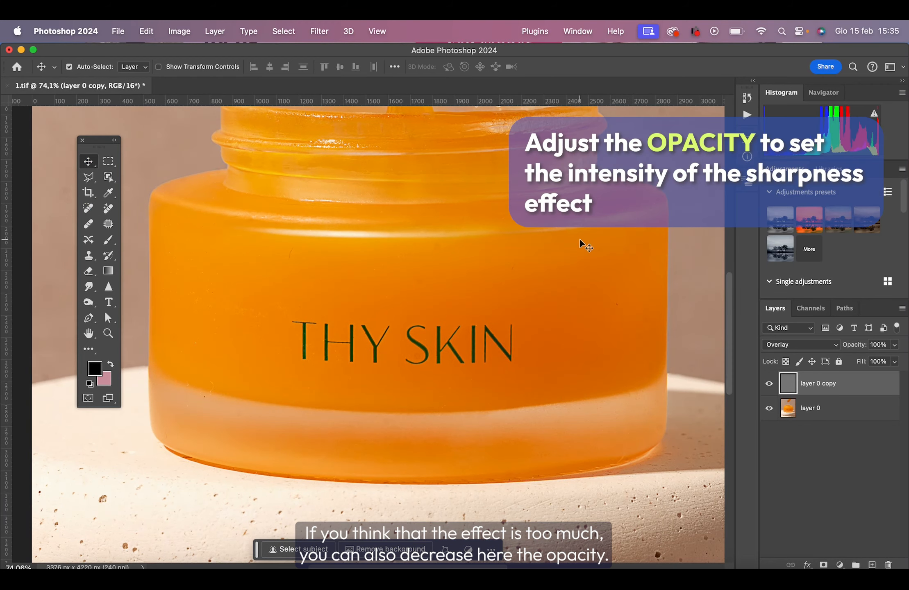
Lower the opacity of layer 0 copy to 64% and compare the image with the layer hidden and shown.
{"action": "left_click", "coordinate": [894, 345]}
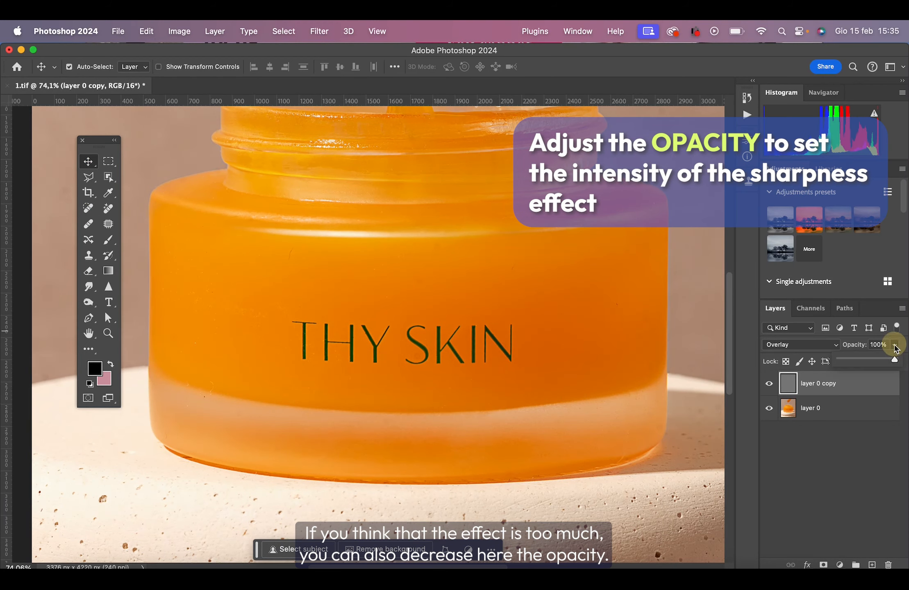
{"action": "left_click", "coordinate": [875, 357]}
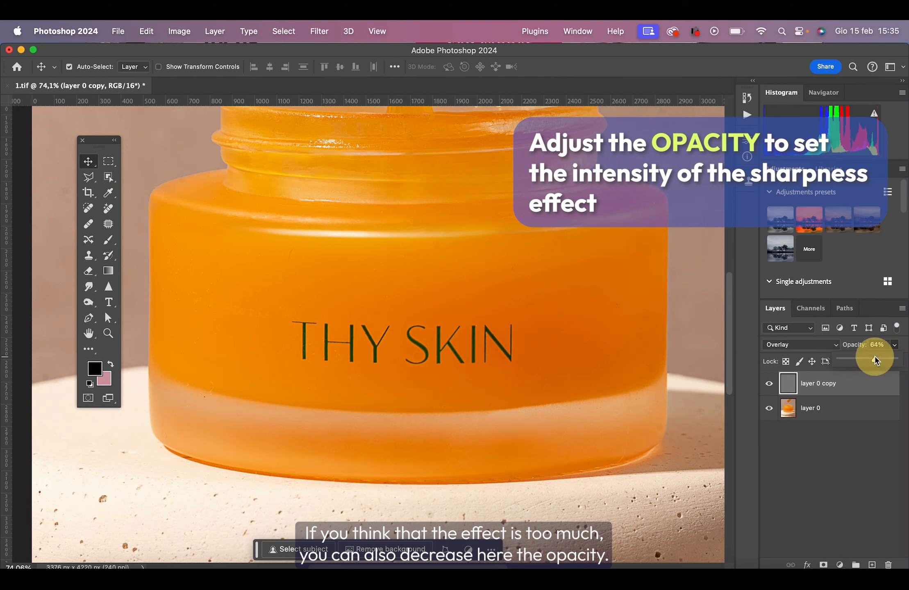
{"action": "left_click", "coordinate": [768, 384]}
{"action": "left_click", "coordinate": [766, 384]}
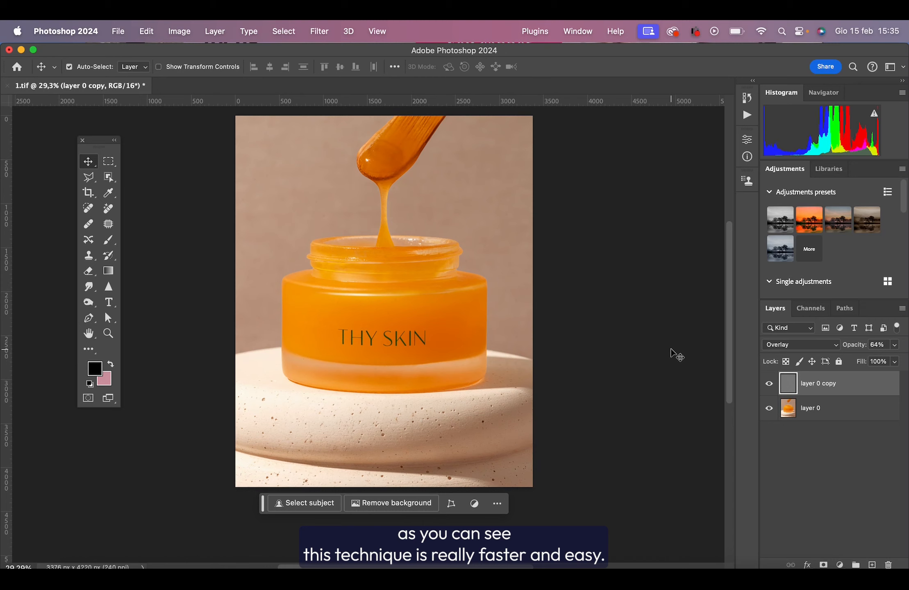
{"action": "scroll", "coordinate": [676, 355], "scroll_direction": "up", "scroll_amount": 1}
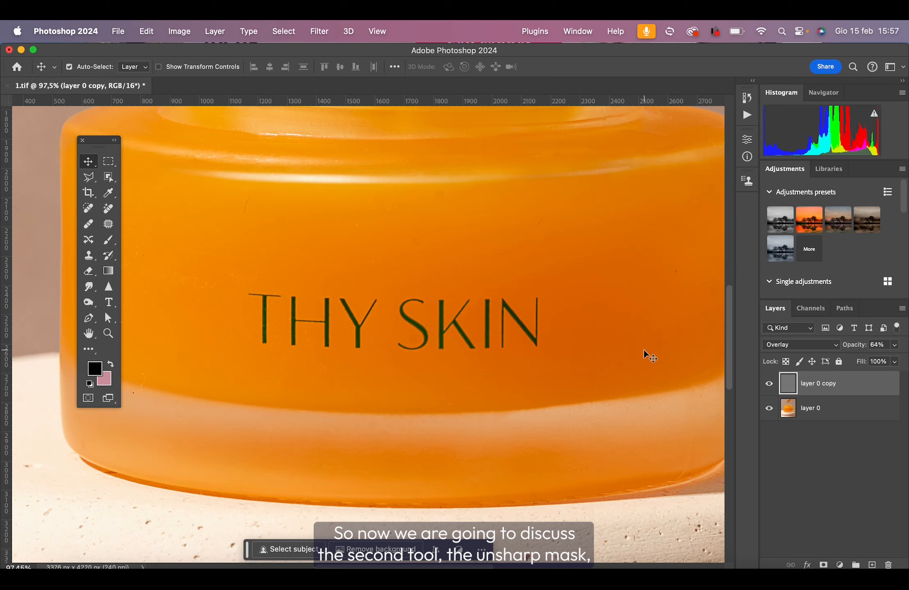
Rename layer 0 copy to HIGH PASS FILTER and hide it.
{"action": "double_click", "coordinate": [817, 383]}
{"action": "type", "text": "HIGH PA"}
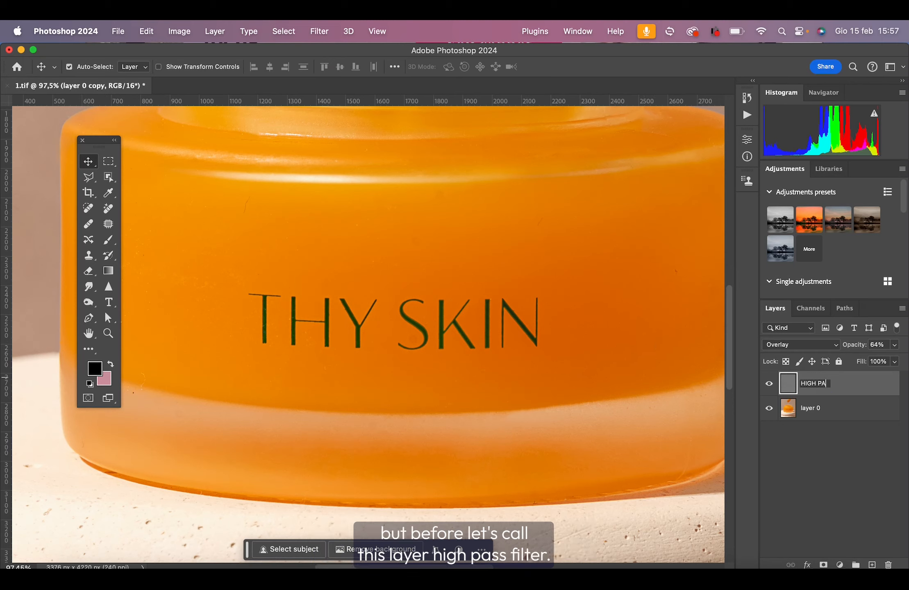
{"action": "type", "text": "SS FILTER"}
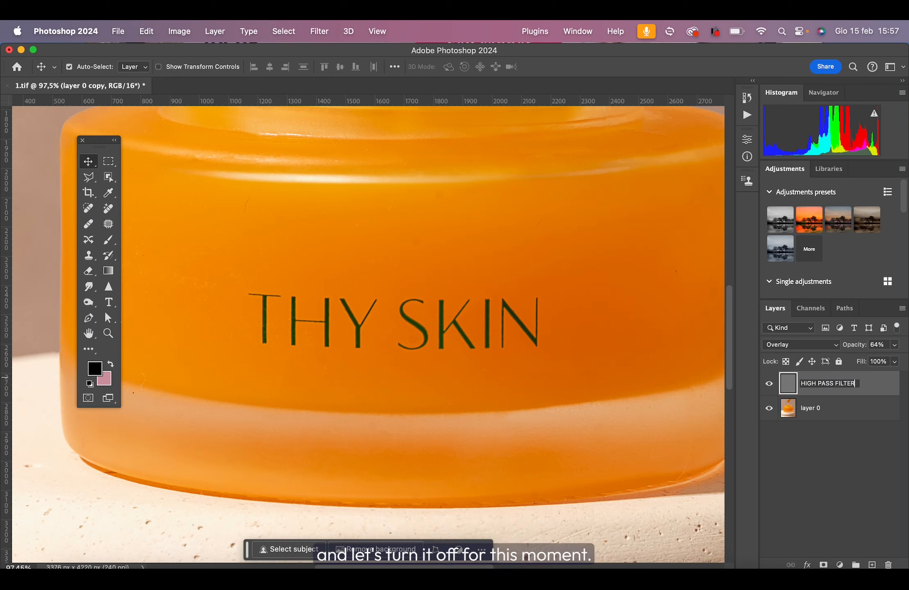
{"action": "key", "text": "Return"}
{"action": "left_click", "coordinate": [769, 383]}
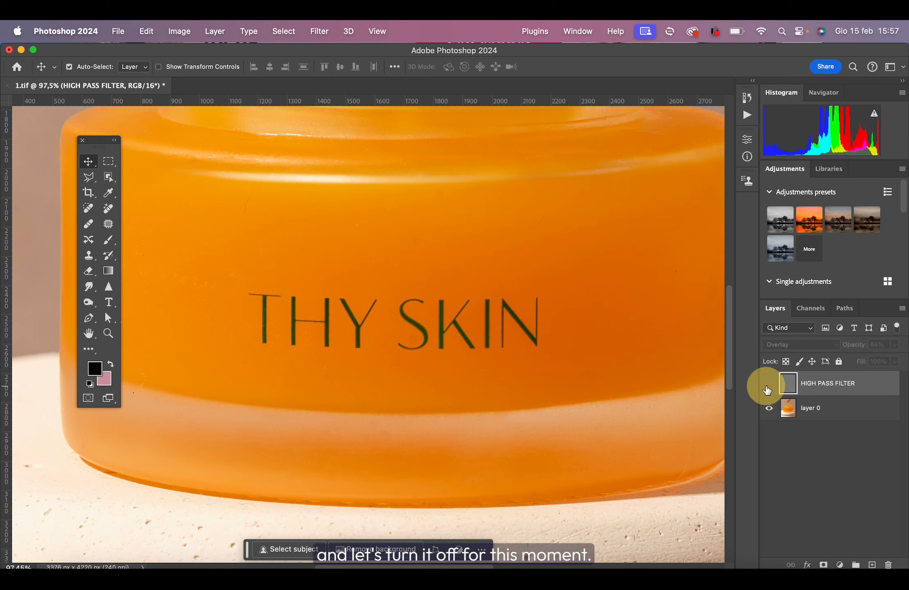
Duplicate layer 0 again and rename the copy UNSHARP MASK.
{"action": "left_click", "coordinate": [833, 413]}
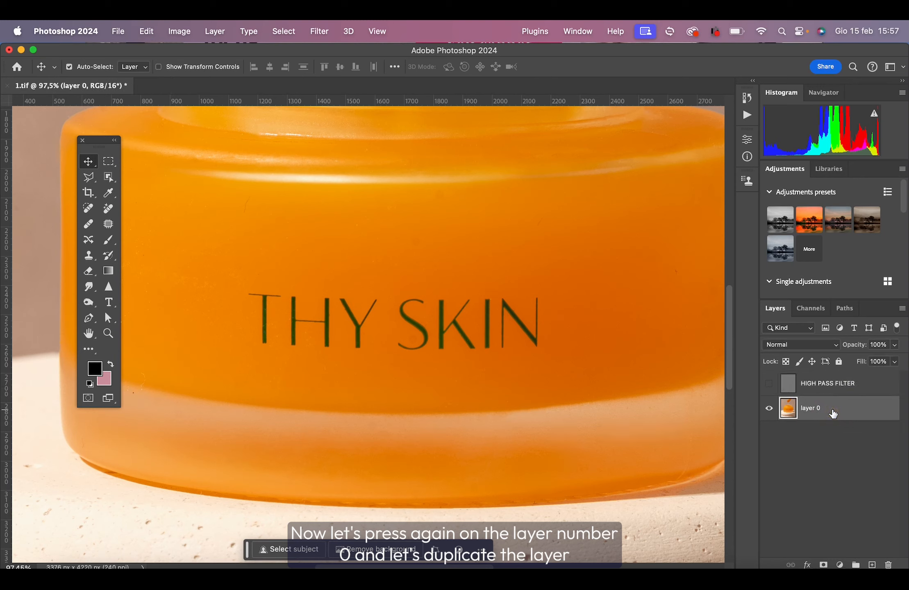
{"action": "key", "text": "super+j"}
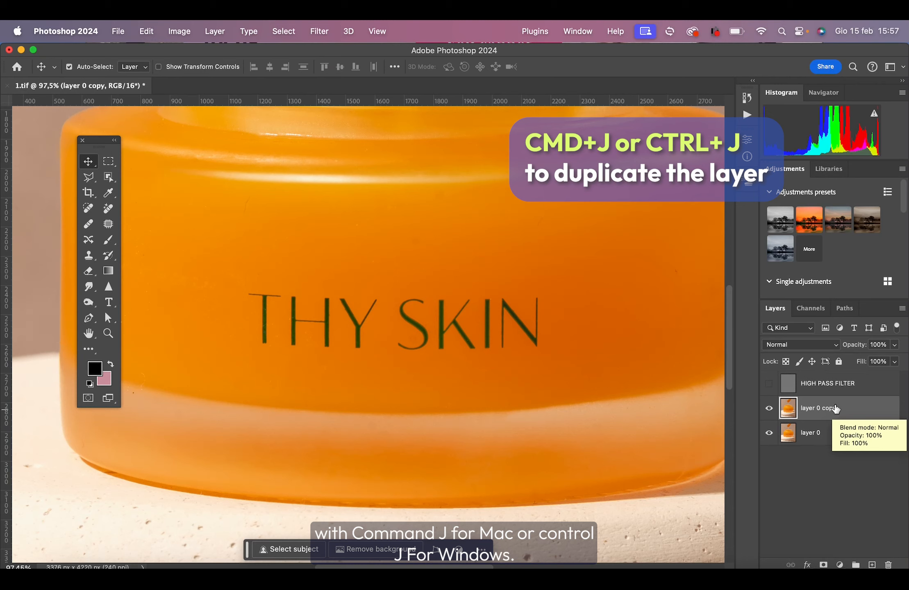
{"action": "double_click", "coordinate": [824, 408]}
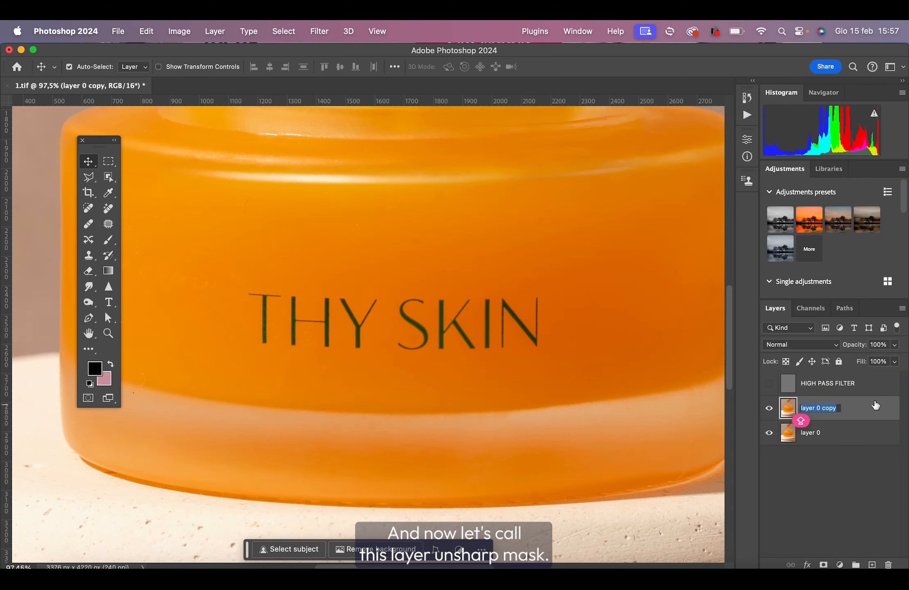
{"action": "type", "text": "UNSHARP MASK"}
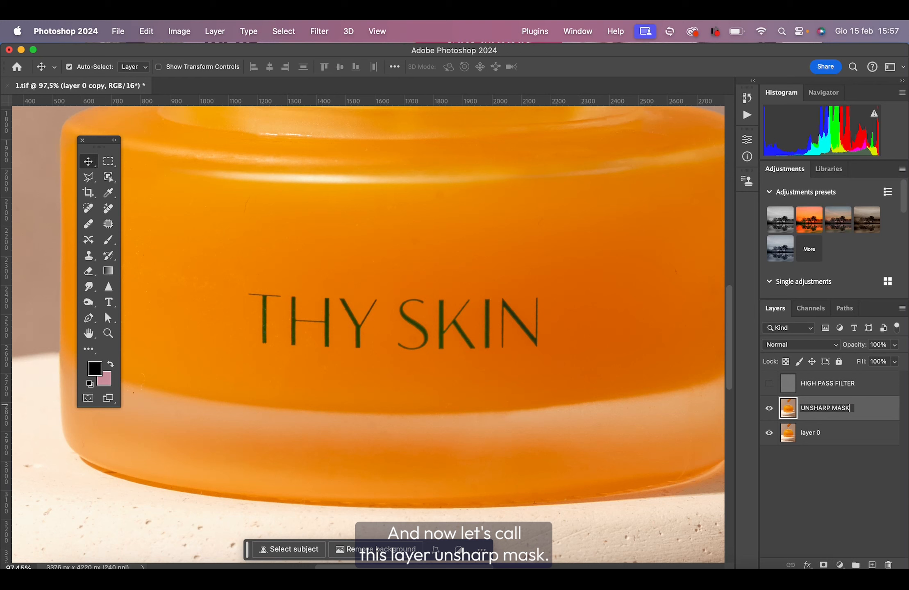
{"action": "key", "text": "Return"}
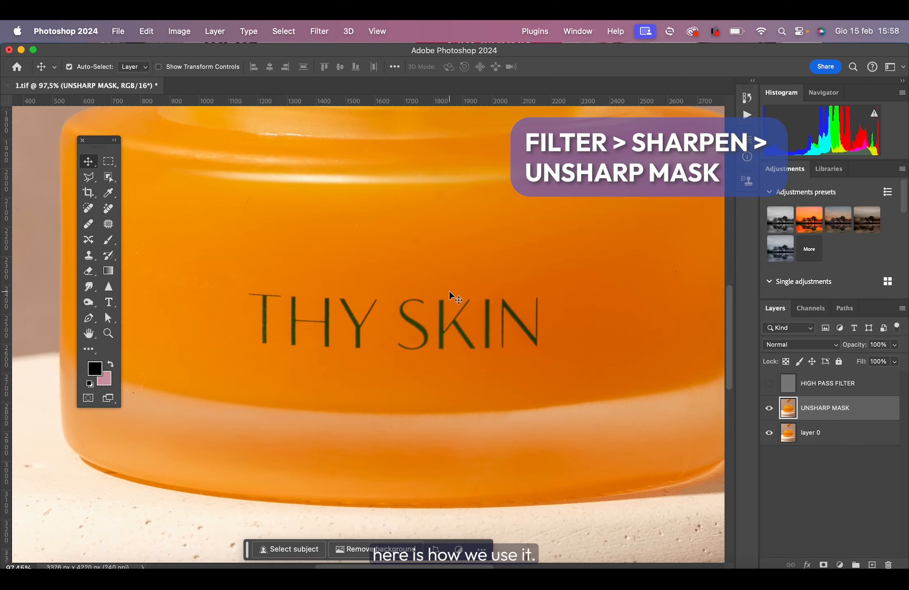
Start the Unsharp Mask filter on the UNSHARP MASK layer, preview the THY SKIN lettering and set the amount to 61%.
{"action": "left_click", "coordinate": [323, 33]}
{"action": "mouse_move", "coordinate": [455, 268]}
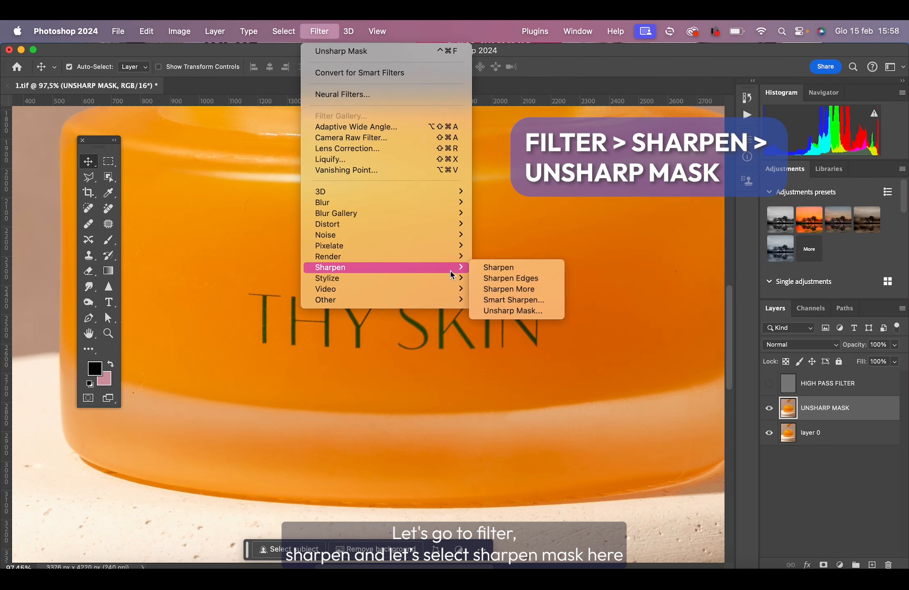
{"action": "left_click", "coordinate": [534, 310]}
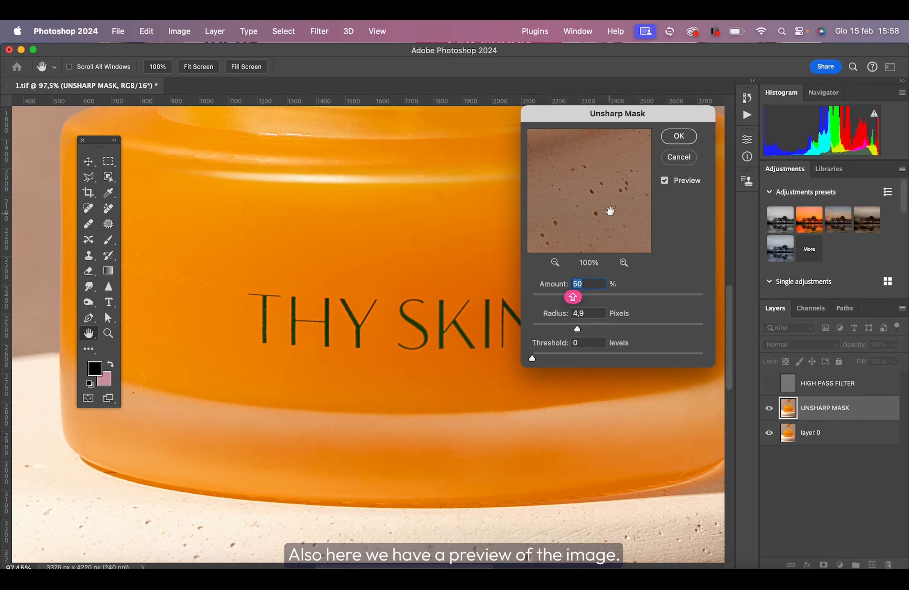
{"action": "left_click", "coordinate": [325, 313]}
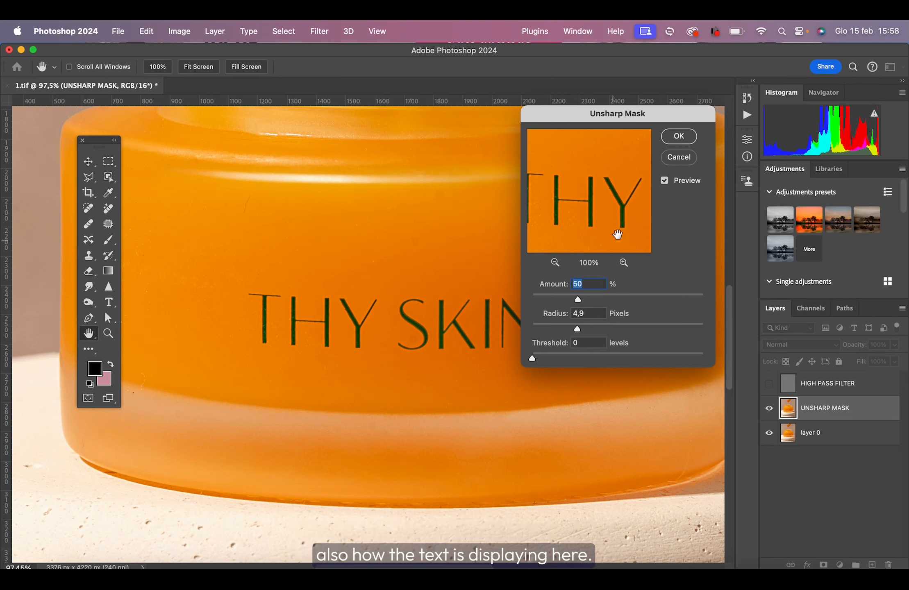
{"action": "left_click_drag", "start_coordinate": [578, 299], "coordinate": [624, 303]}
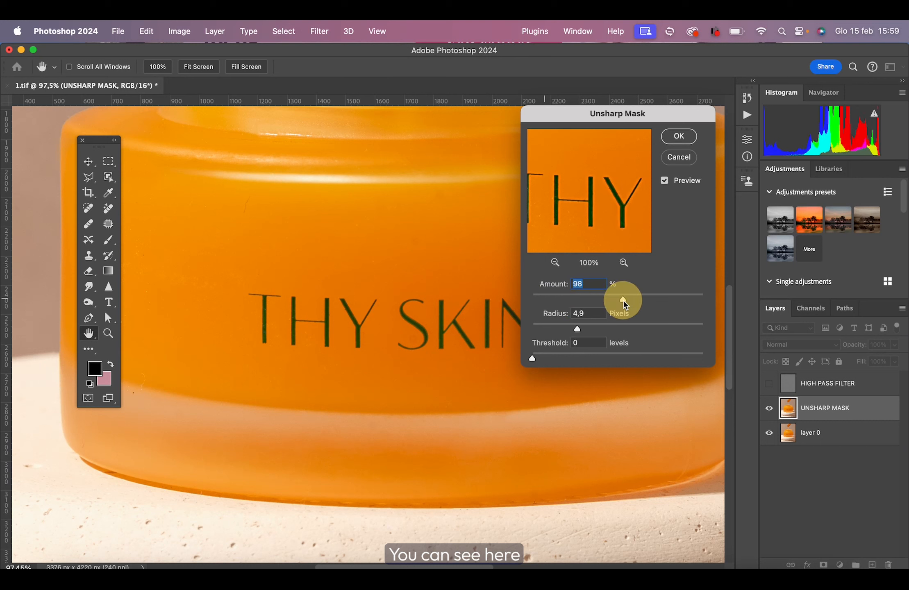
{"action": "left_click", "coordinate": [553, 299]}
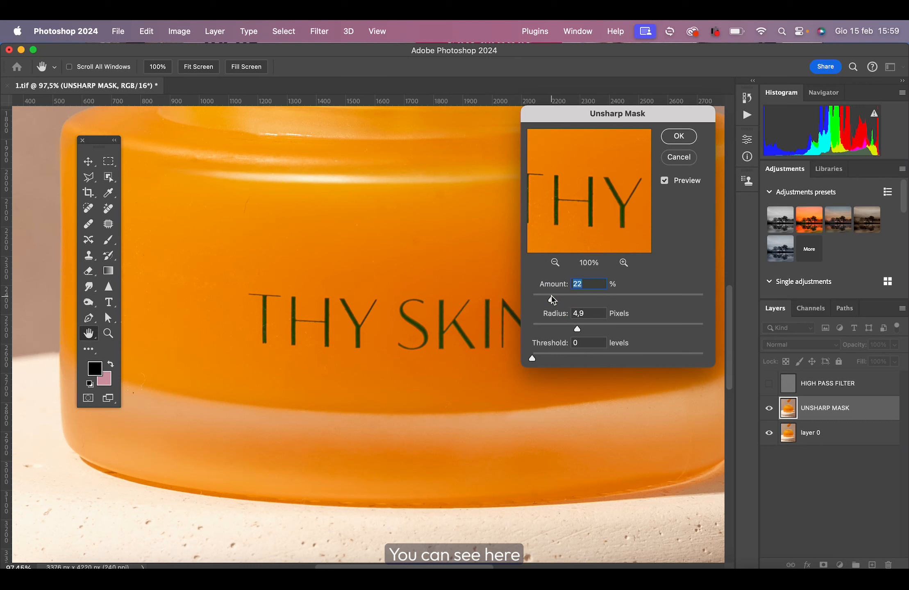
{"action": "left_click_drag", "start_coordinate": [553, 300], "coordinate": [589, 301]}
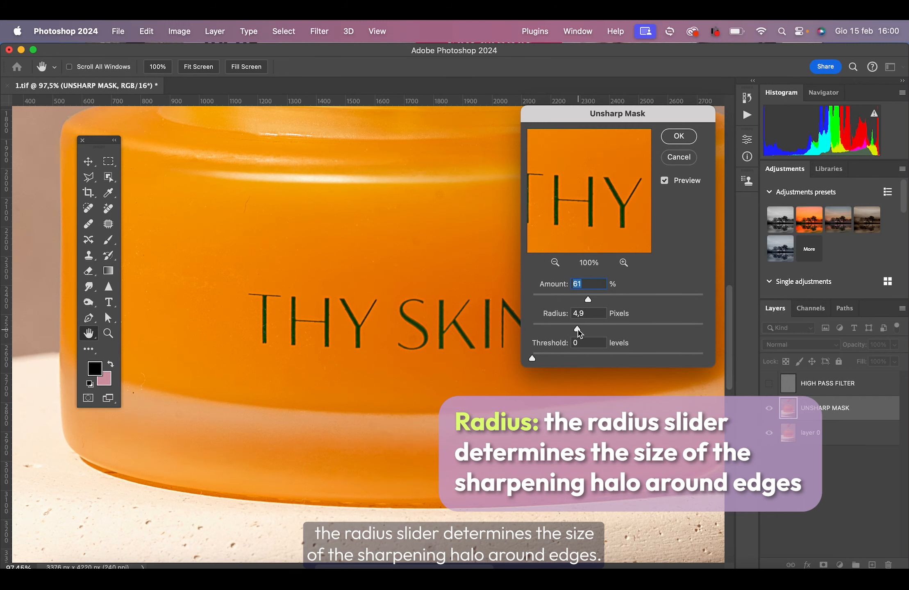
Set the Unsharp Mask radius to 5,3 pixels and the threshold to 2 levels, and apply the filter.
{"action": "mouse_move", "coordinate": [579, 332]}
{"action": "left_mouse_down"}
{"action": "mouse_move", "coordinate": [549, 330]}
{"action": "mouse_move", "coordinate": [620, 333]}
{"action": "mouse_move", "coordinate": [553, 330]}
{"action": "mouse_move", "coordinate": [579, 329]}
{"action": "left_mouse_up"}
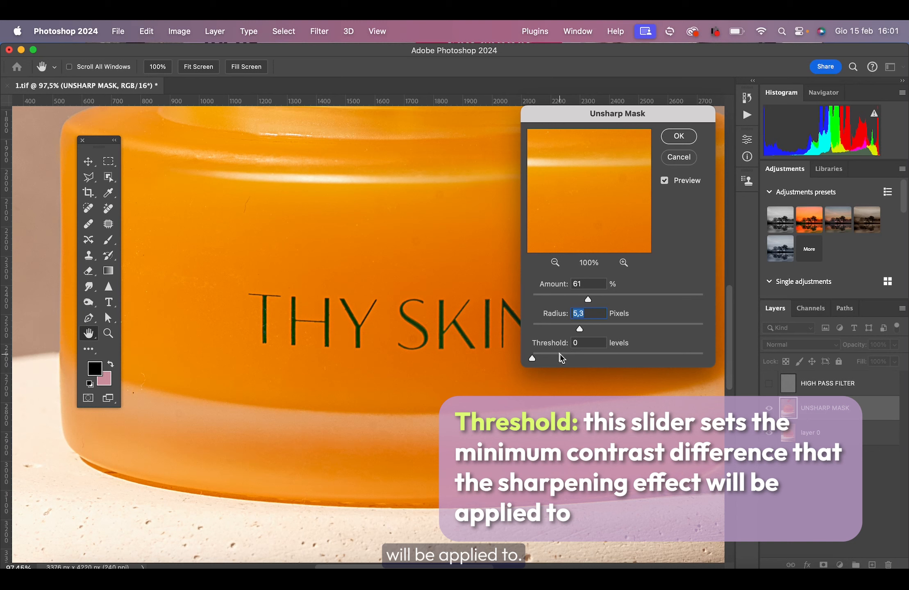
{"action": "left_click_drag", "start_coordinate": [534, 359], "coordinate": [572, 360]}
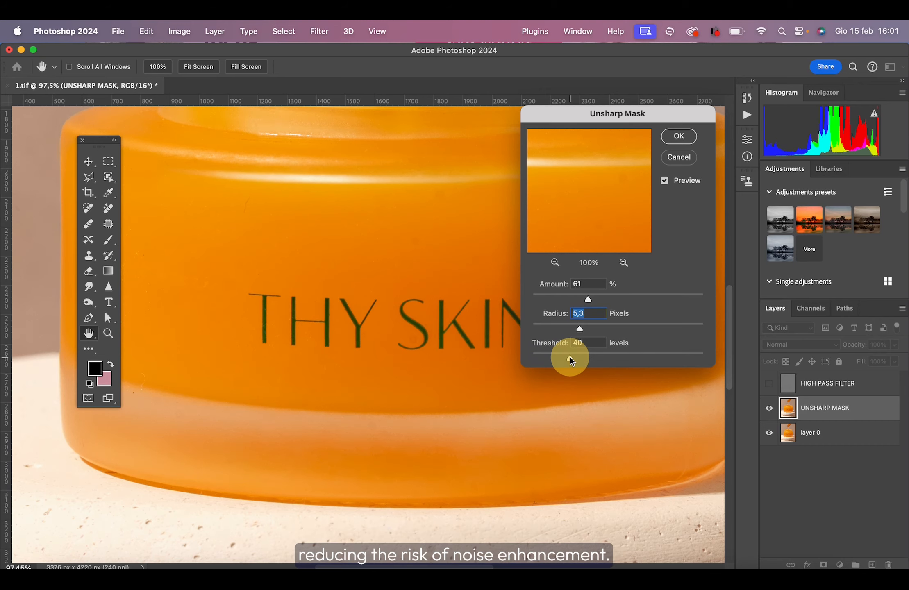
{"action": "left_click", "coordinate": [569, 357]}
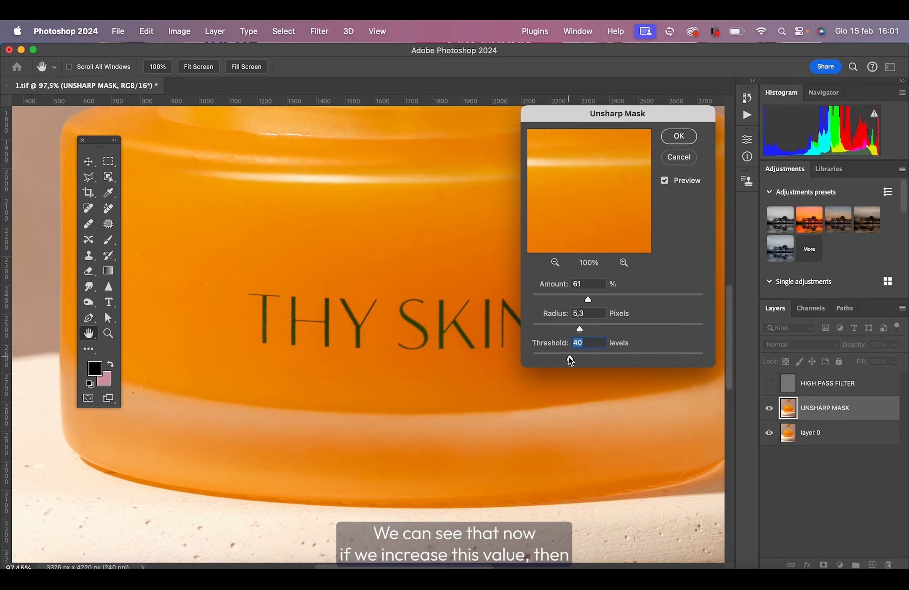
{"action": "left_click_drag", "start_coordinate": [570, 357], "coordinate": [579, 358]}
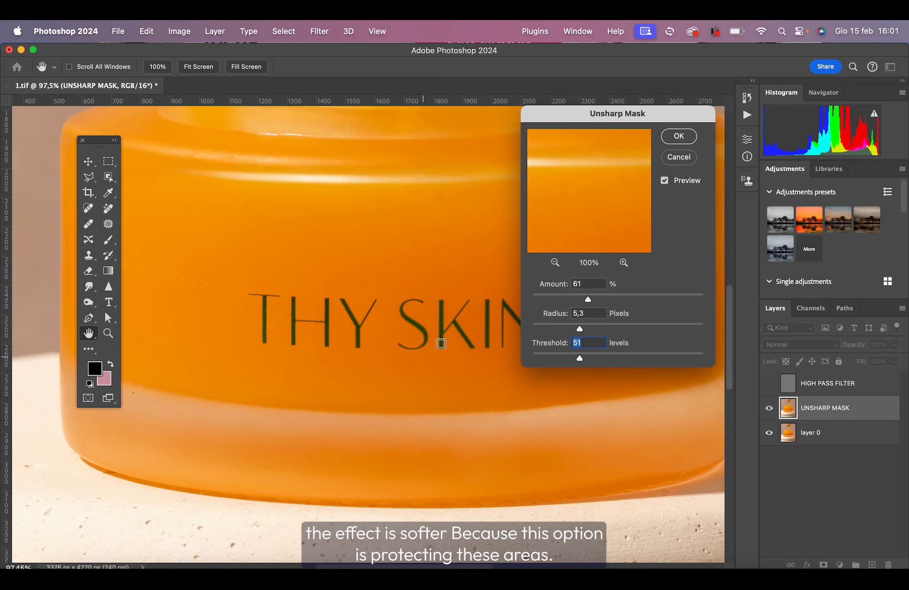
{"action": "left_click_drag", "start_coordinate": [579, 358], "coordinate": [535, 359]}
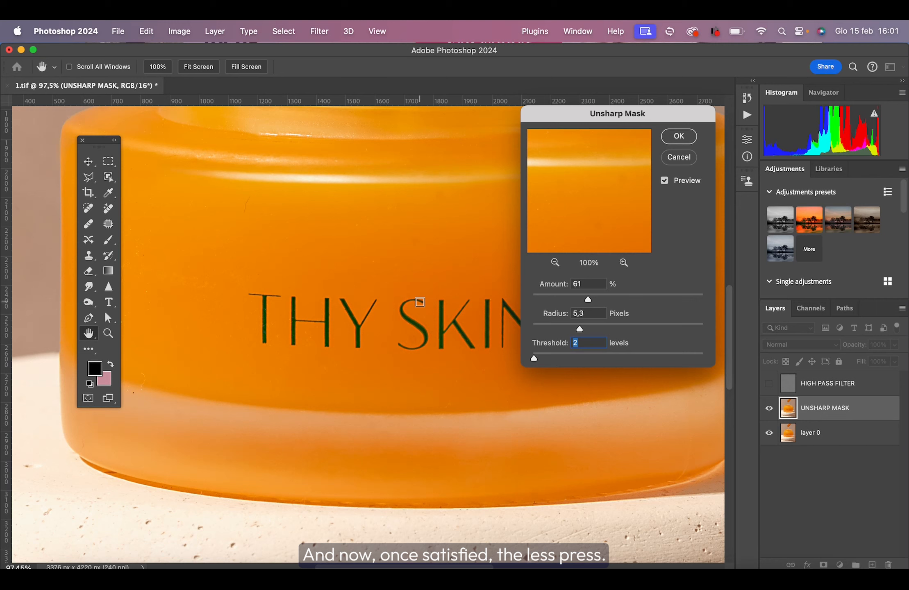
{"action": "left_click", "coordinate": [689, 136]}
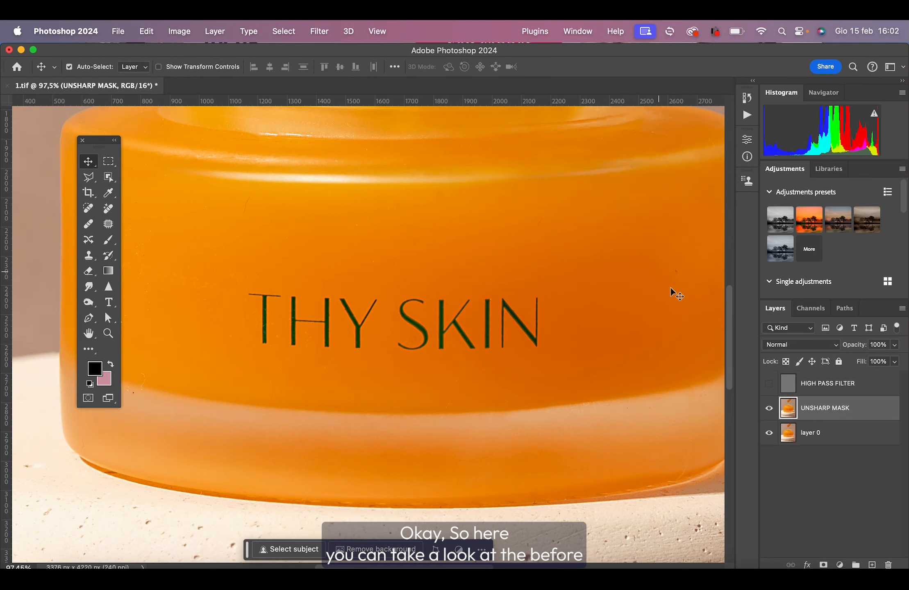
Compare the image with the UNSHARP MASK layer hidden and shown, close up on the lettering and across the whole jar.
{"action": "left_click", "coordinate": [769, 408]}
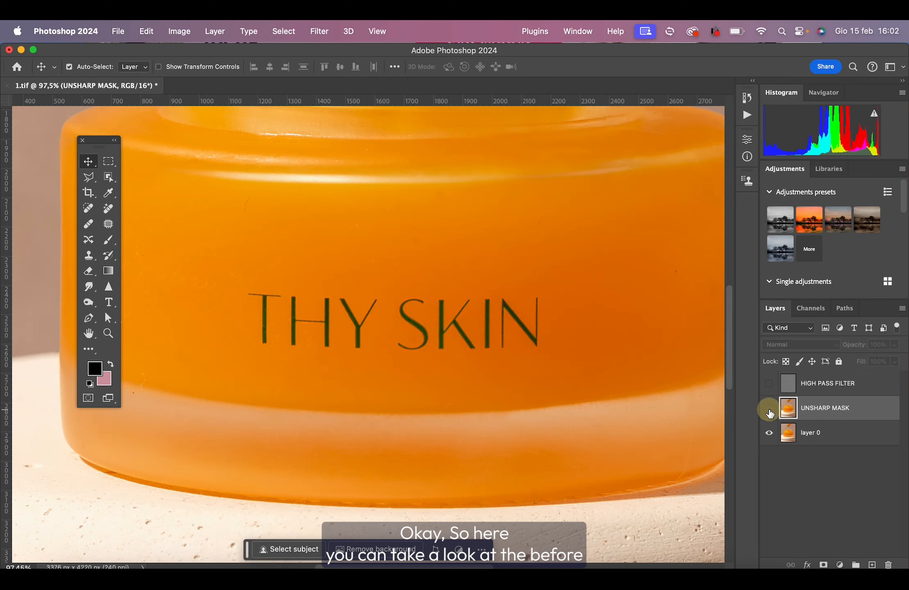
{"action": "left_click", "coordinate": [769, 408]}
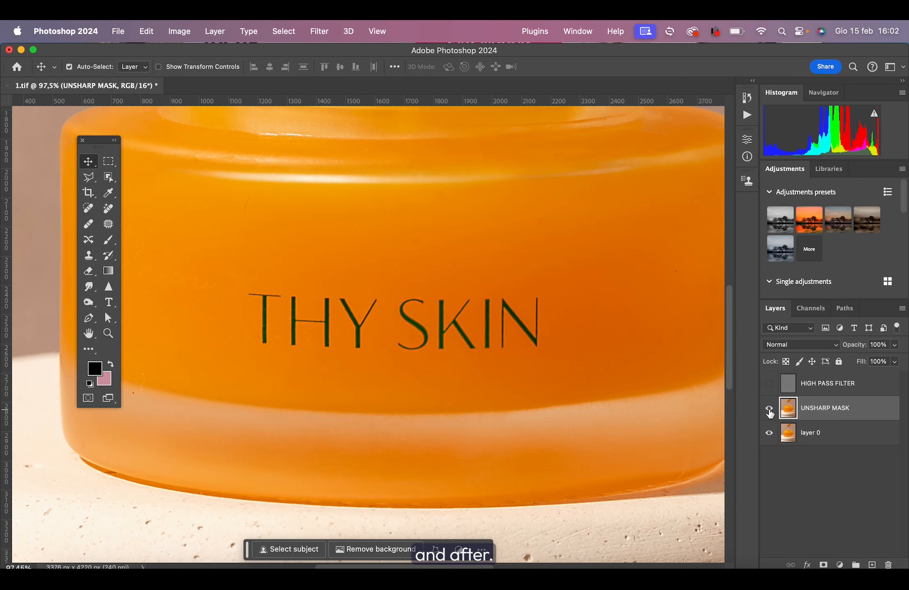
{"action": "left_click", "coordinate": [769, 408]}
{"action": "left_click", "coordinate": [769, 408]}
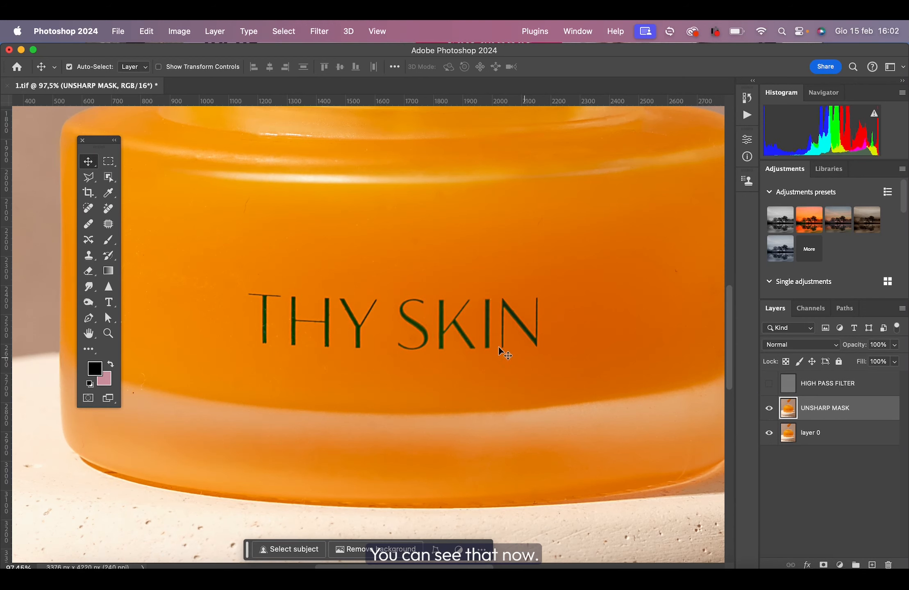
{"action": "key", "text": "super+0"}
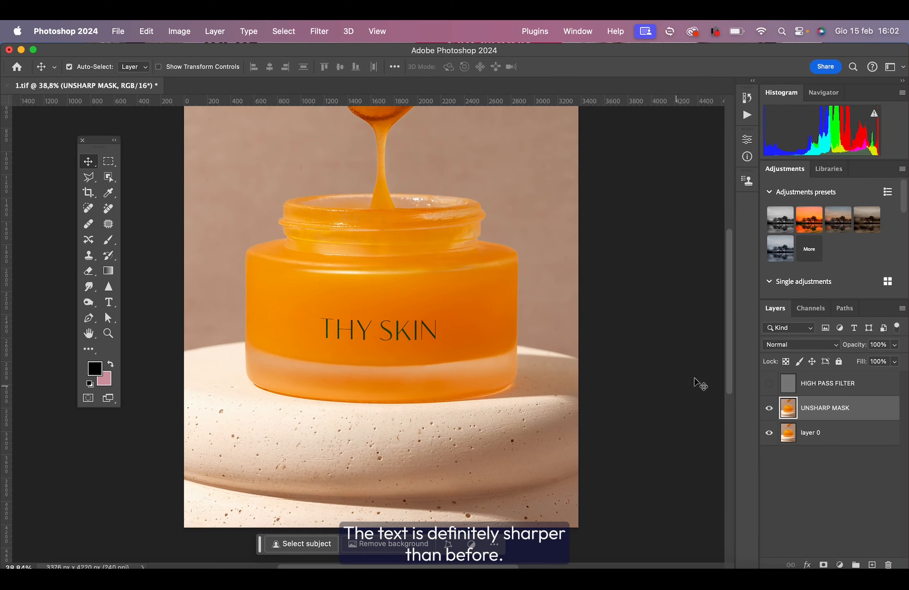
{"action": "left_click", "coordinate": [769, 408]}
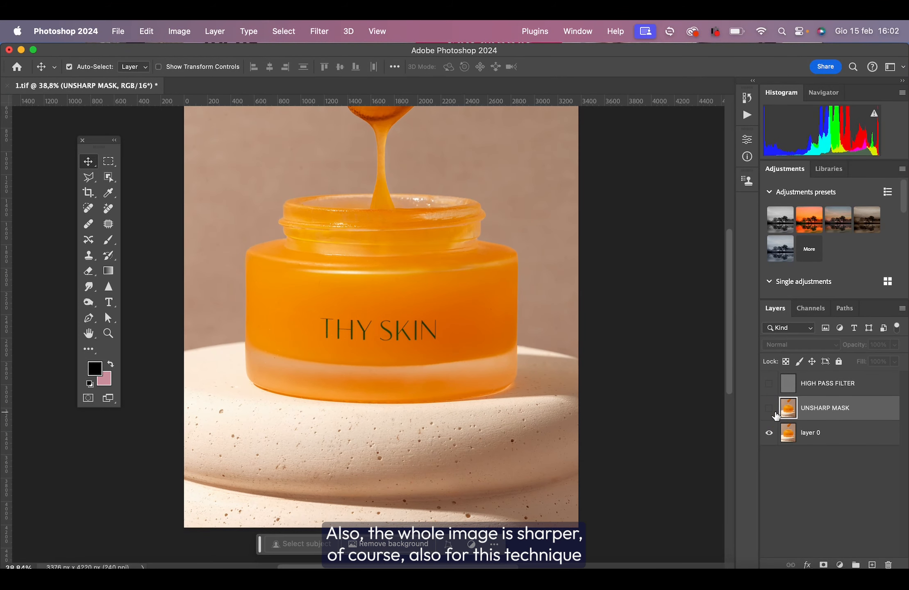
{"action": "left_click", "coordinate": [770, 408]}
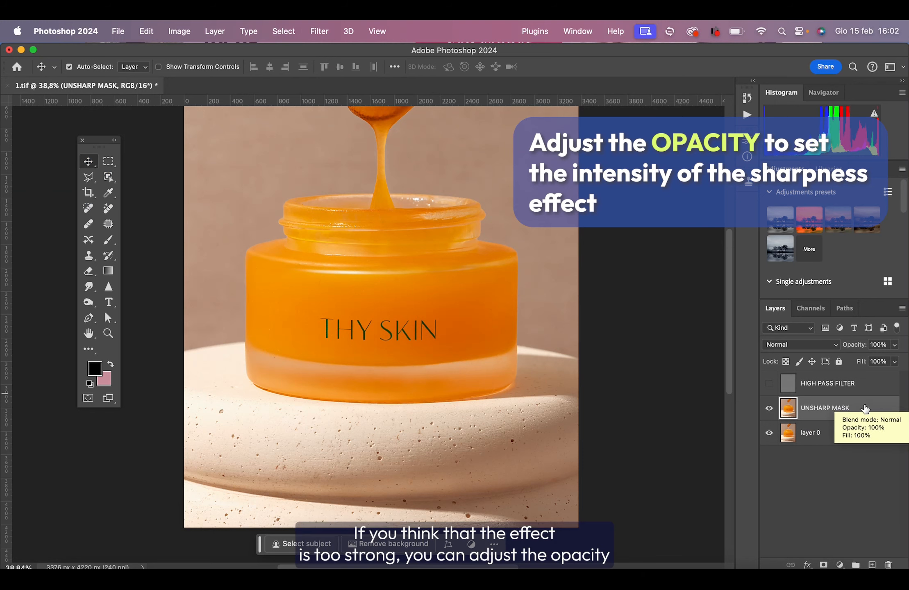
Try out the opacity of the UNSHARP MASK layer, ending at 100%.
{"action": "left_click", "coordinate": [894, 345]}
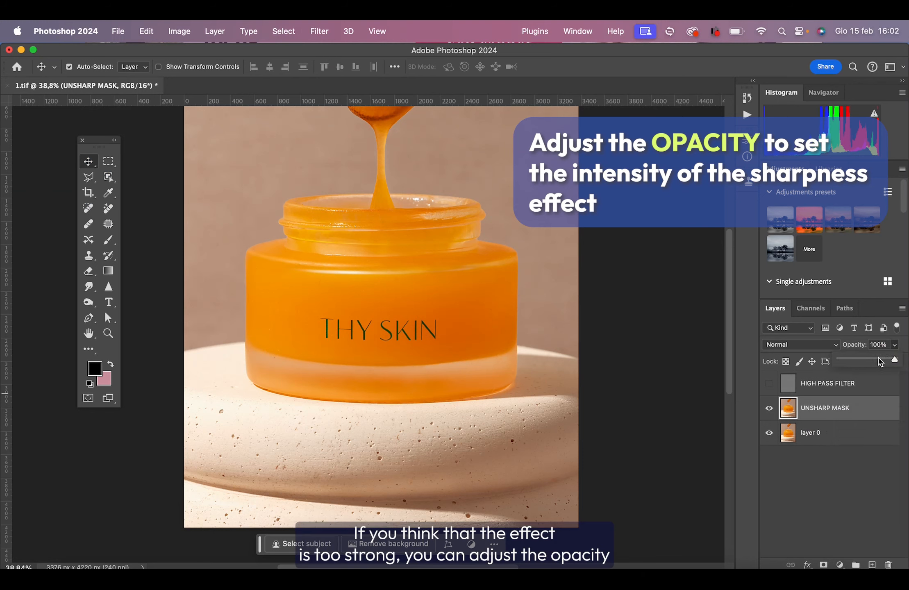
{"action": "left_click_drag", "start_coordinate": [879, 361], "coordinate": [905, 361]}
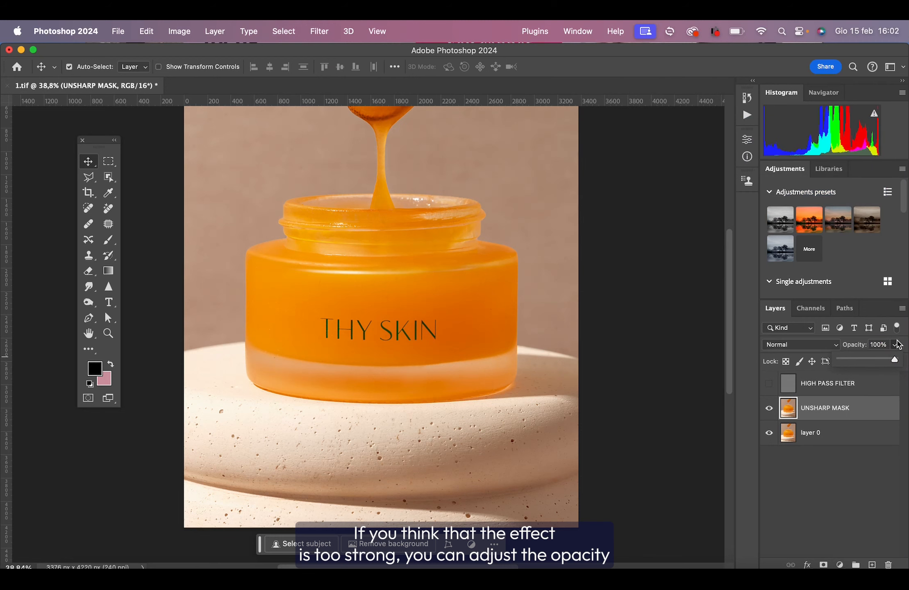
{"action": "left_click", "coordinate": [896, 345]}
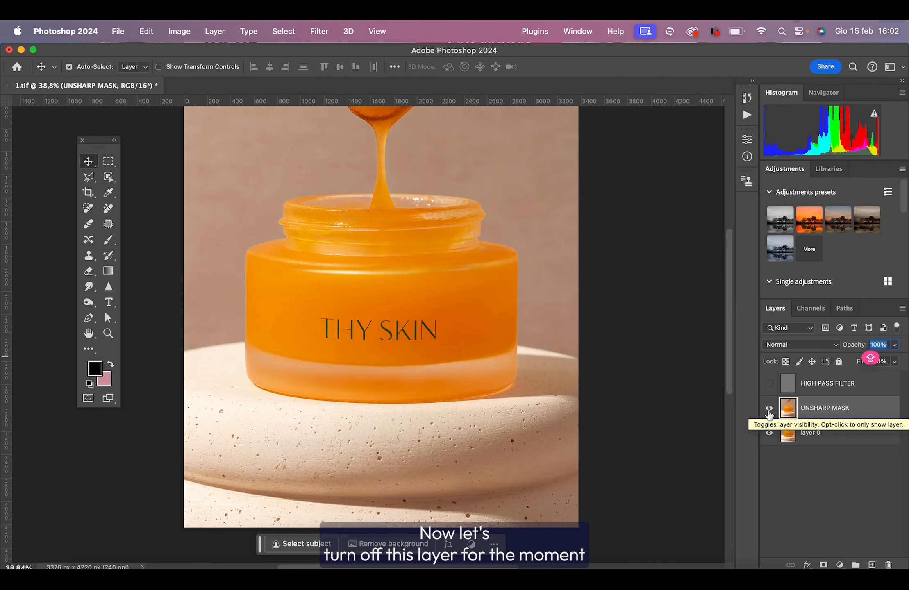
Hide the UNSHARP MASK layer, duplicate layer 0 and rename the copy SHARPEN TOOL.
{"action": "left_click", "coordinate": [769, 408]}
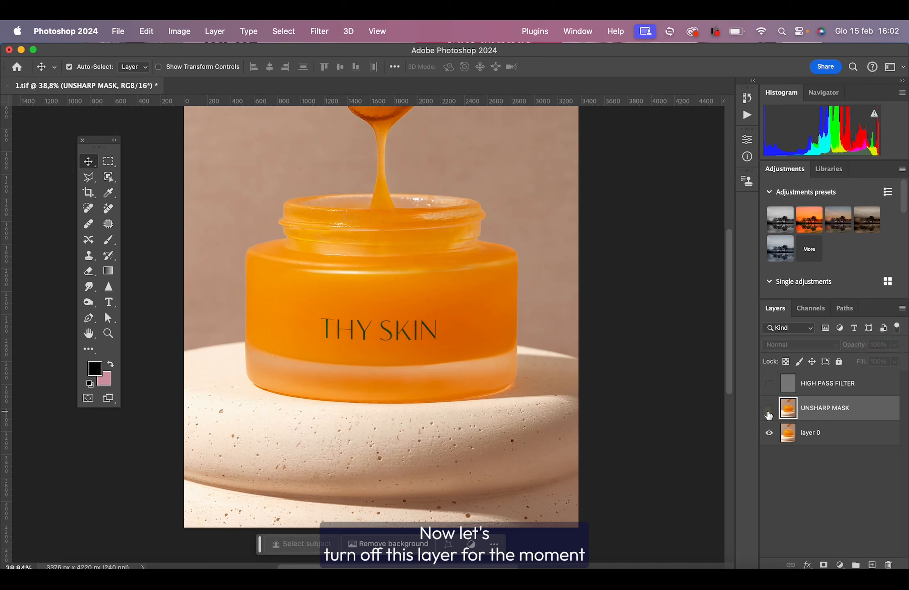
{"action": "left_click", "coordinate": [845, 439]}
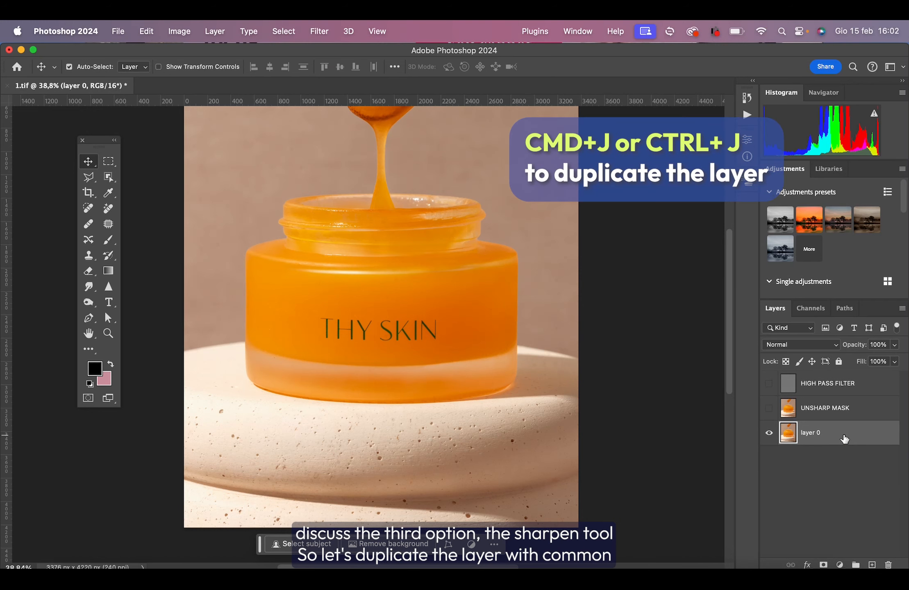
{"action": "key", "text": "super+j"}
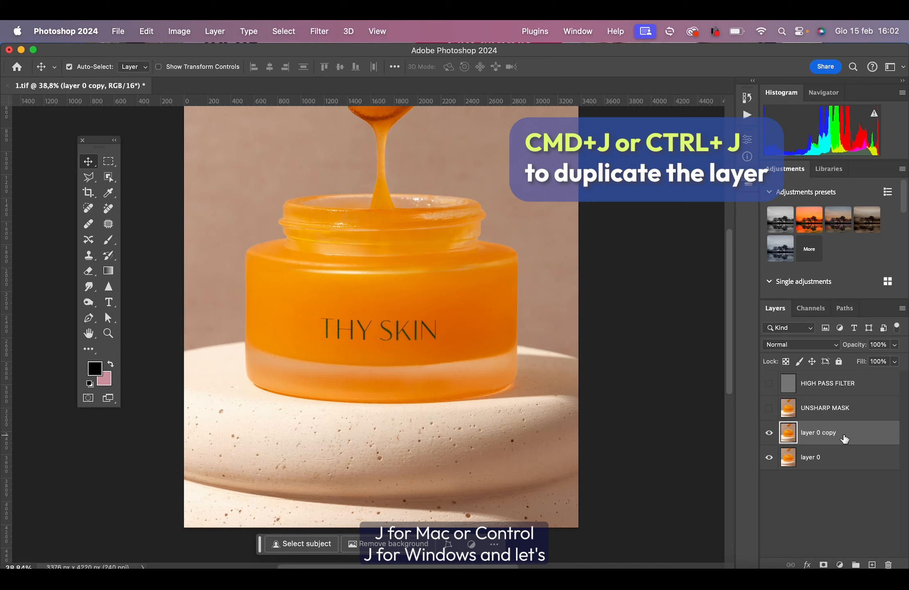
{"action": "double_click", "coordinate": [819, 433]}
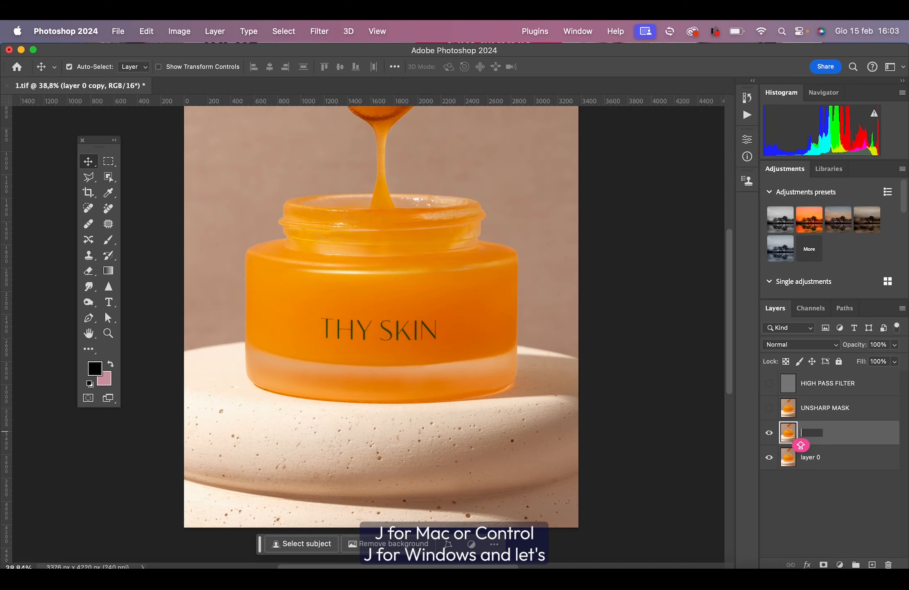
{"action": "type", "text": "SHARP"}
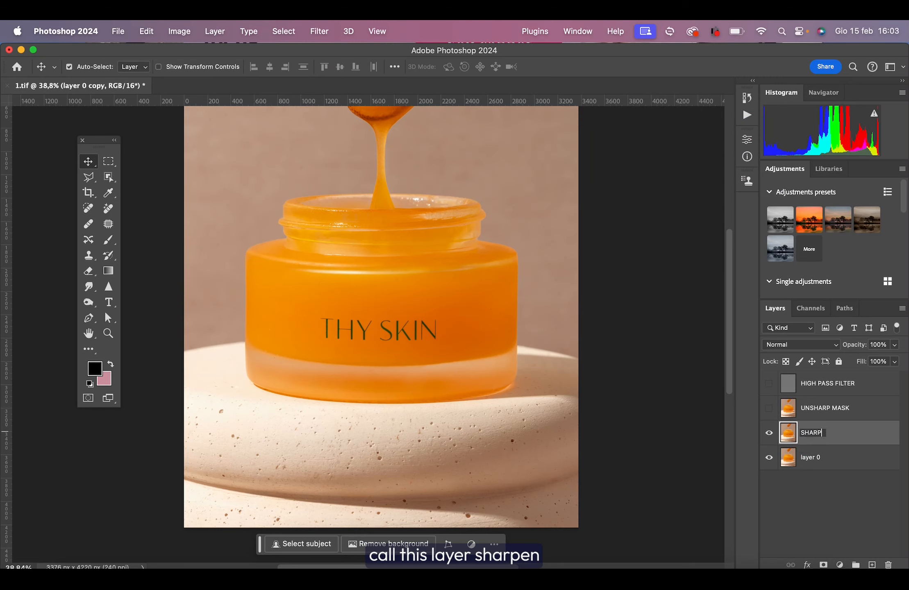
{"action": "type", "text": "EN TOOL"}
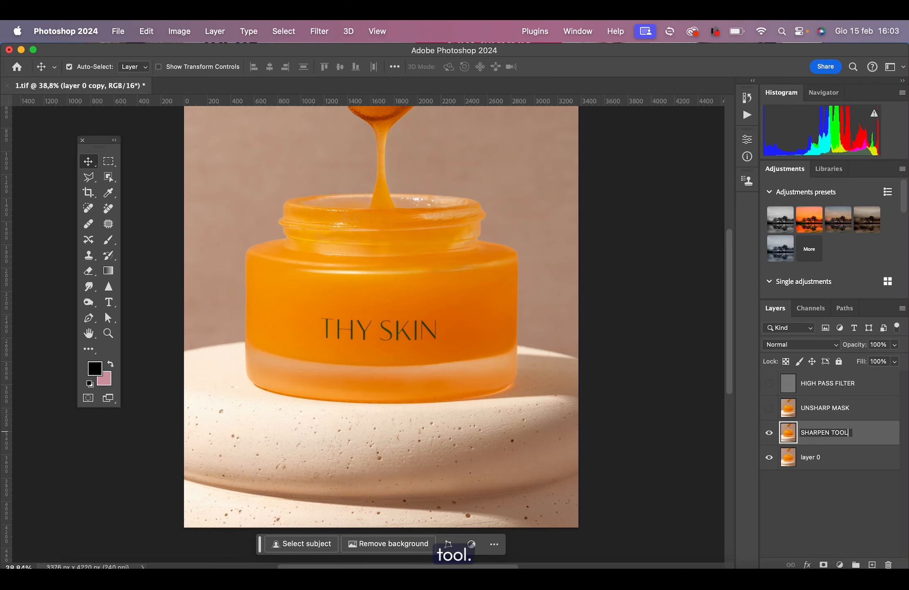
{"action": "key", "text": "Return"}
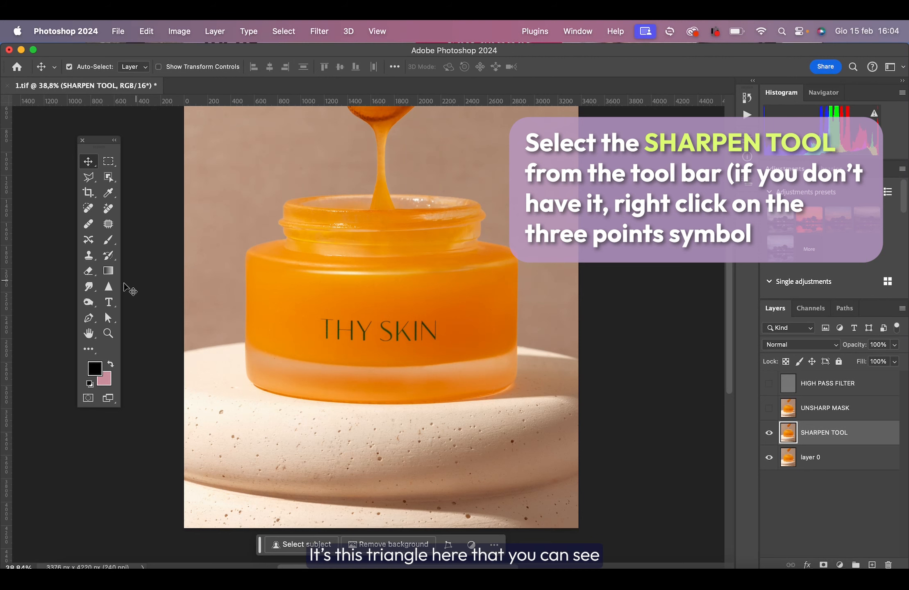
Activate the Sharpen tool and review its brush size, hardness and blend mode options.
{"action": "left_click", "coordinate": [108, 287]}
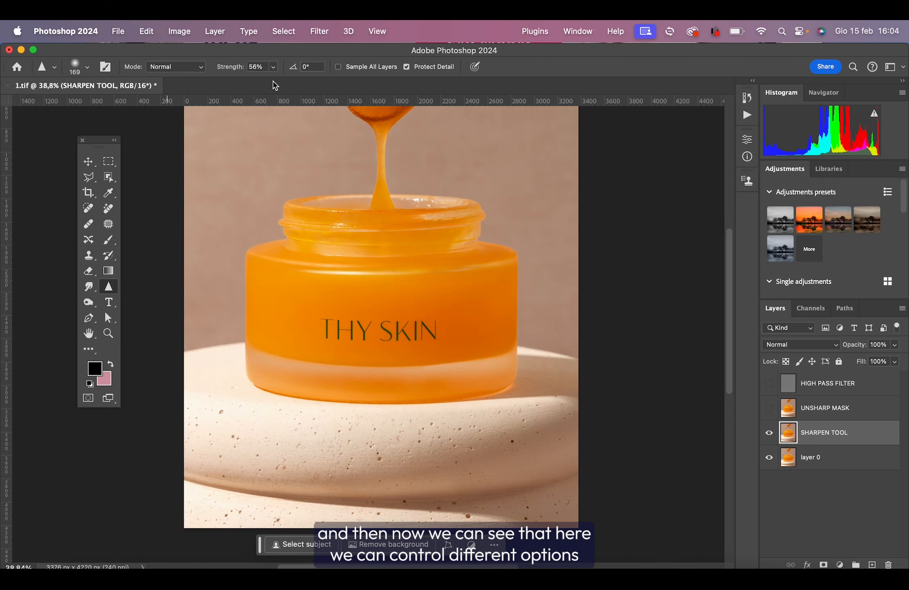
{"action": "left_click", "coordinate": [80, 66]}
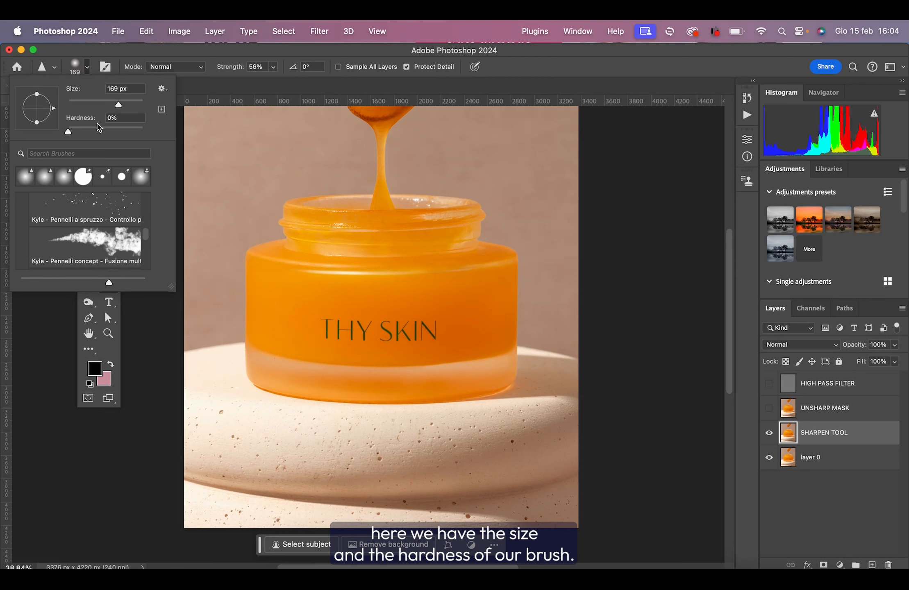
{"action": "left_click", "coordinate": [85, 70]}
{"action": "left_click", "coordinate": [85, 70]}
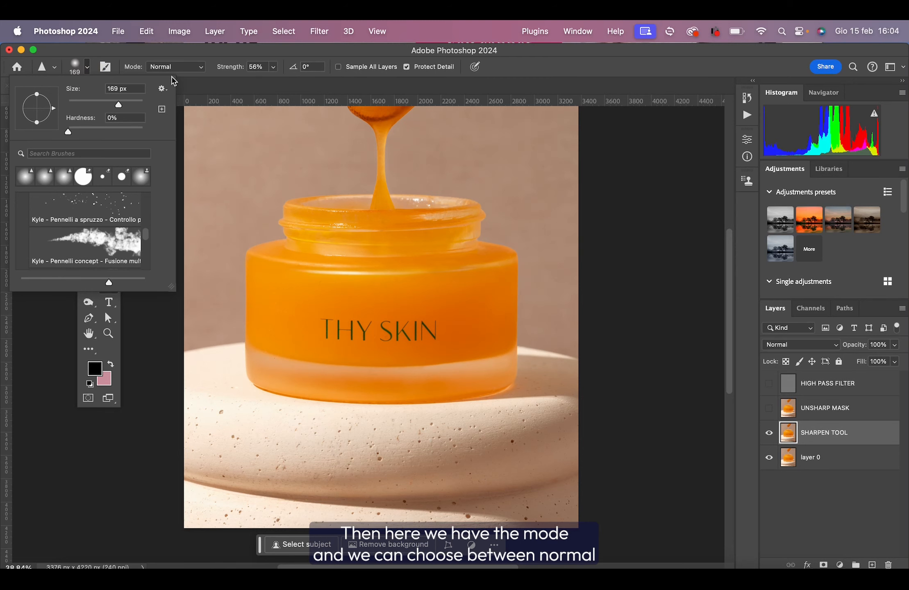
{"action": "left_click", "coordinate": [177, 69]}
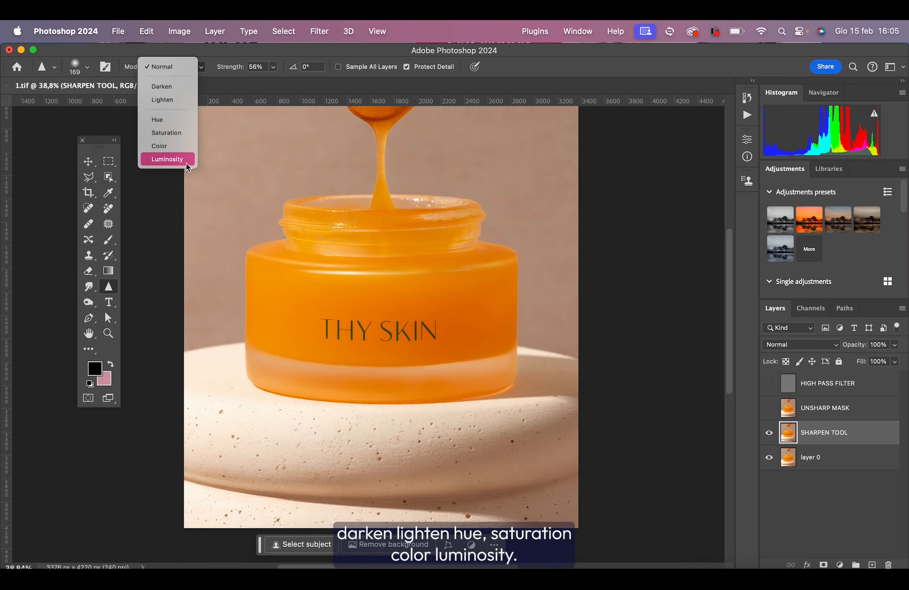
{"action": "left_click", "coordinate": [206, 68]}
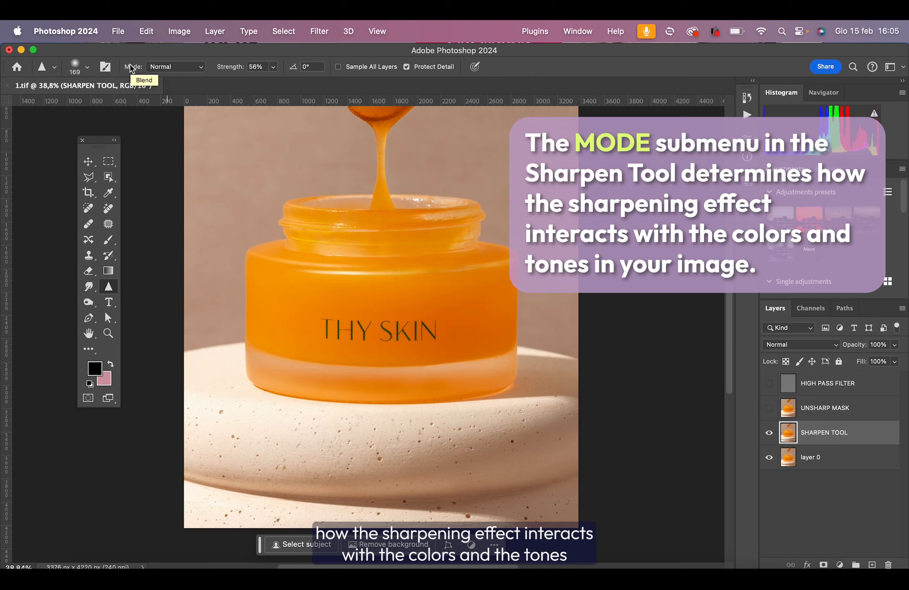
{"action": "left_click", "coordinate": [179, 68]}
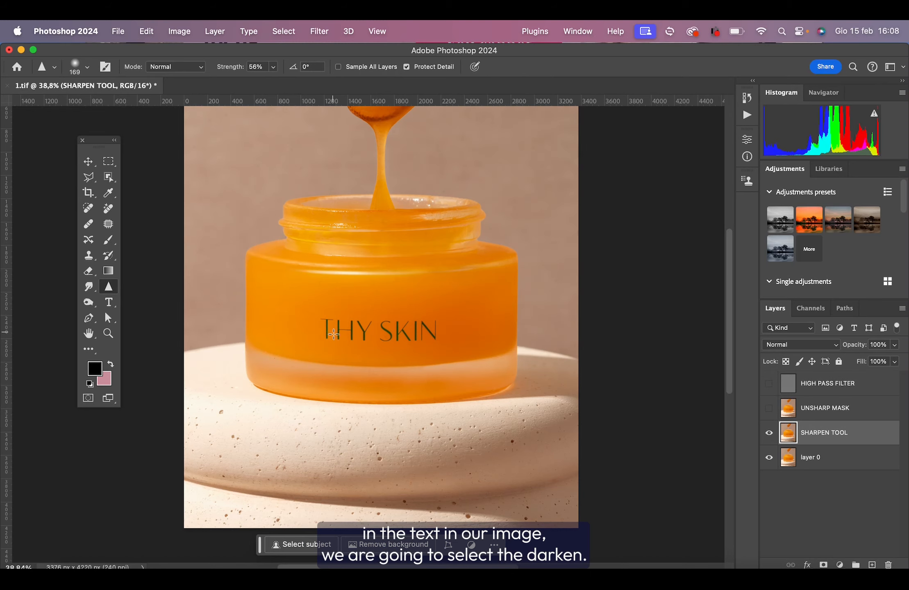
Set the Sharpen tool's mode to Darken and its strength to 60%.
{"action": "left_click", "coordinate": [193, 66]}
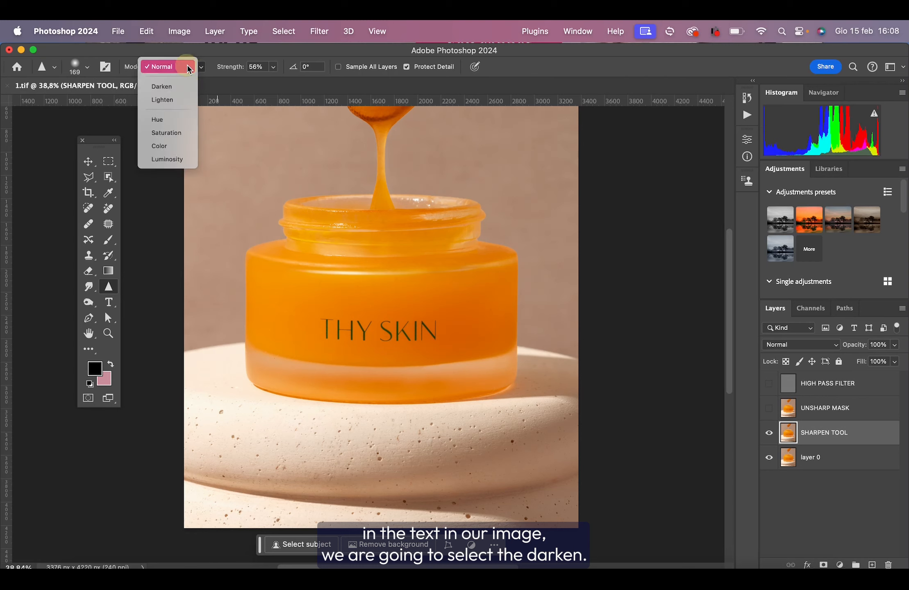
{"action": "left_click", "coordinate": [171, 87]}
{"action": "scroll", "coordinate": [352, 199], "scroll_direction": "up", "scroll_amount": 5}
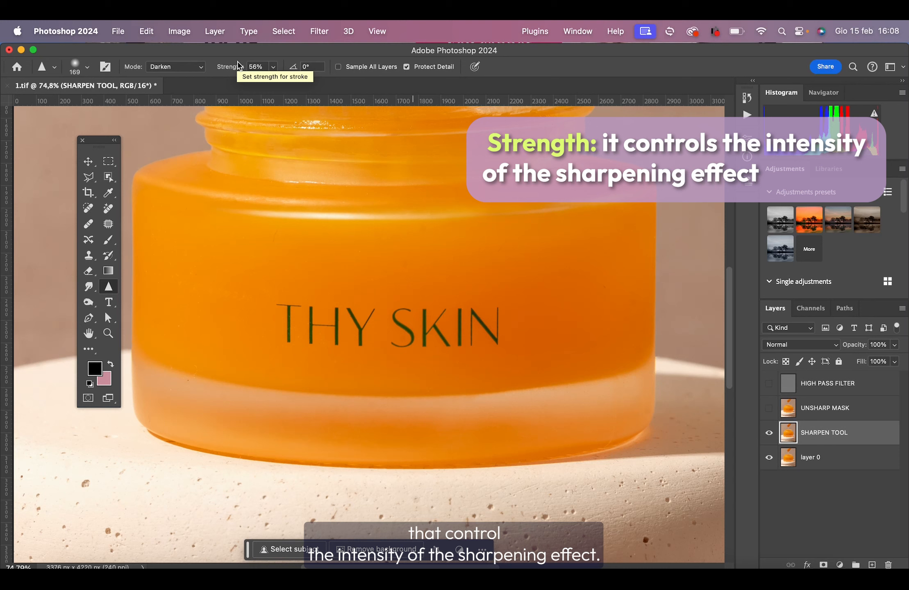
{"action": "left_click", "coordinate": [273, 67]}
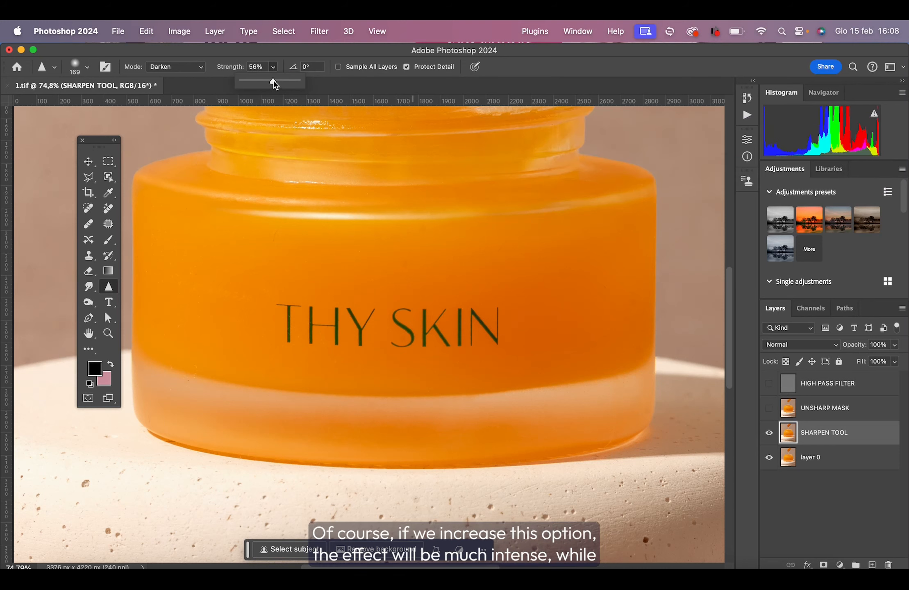
{"action": "left_click_drag", "start_coordinate": [274, 81], "coordinate": [257, 83]}
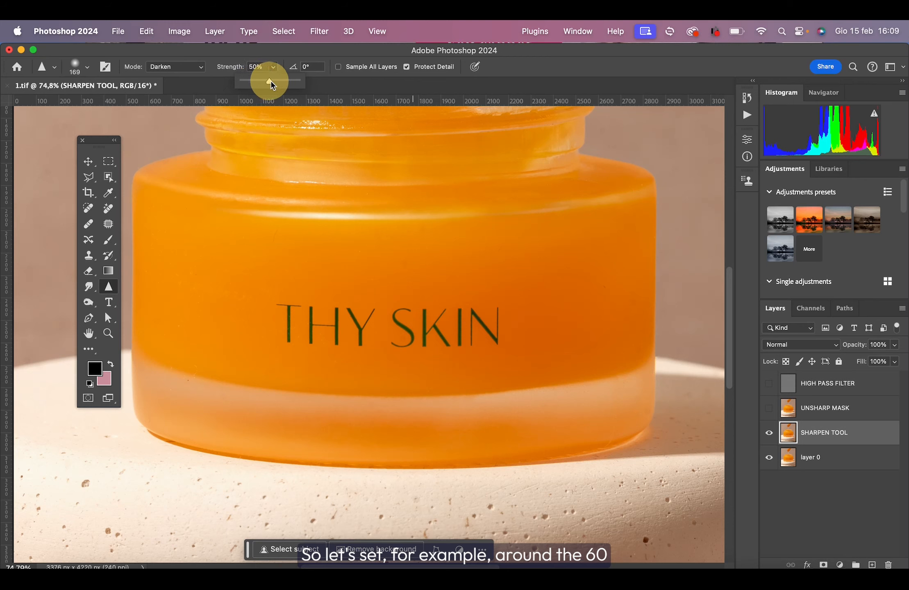
{"action": "left_click_drag", "start_coordinate": [270, 80], "coordinate": [276, 82]}
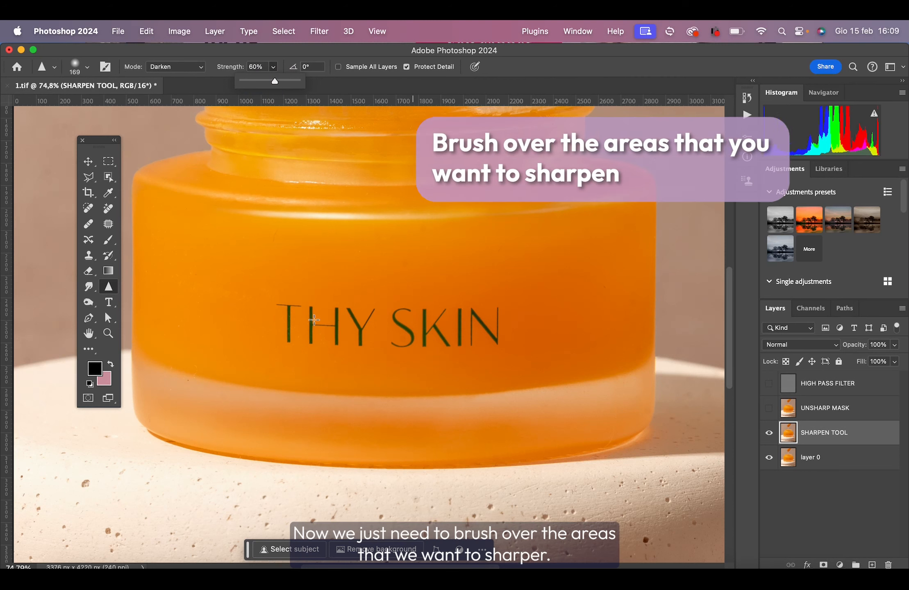
Sharpen the THY SKIN lettering on the jar with the Sharpen tool and compare it with the SHARPEN TOOL layer hidden and shown.
{"action": "mouse_move", "coordinate": [315, 318]}
{"action": "left_mouse_down"}
{"action": "mouse_move", "coordinate": [294, 309]}
{"action": "mouse_move", "coordinate": [287, 341]}
{"action": "mouse_move", "coordinate": [346, 336]}
{"action": "mouse_move", "coordinate": [301, 310]}
{"action": "mouse_move", "coordinate": [334, 349]}
{"action": "mouse_move", "coordinate": [406, 341]}
{"action": "mouse_move", "coordinate": [337, 313]}
{"action": "mouse_move", "coordinate": [360, 344]}
{"action": "mouse_move", "coordinate": [472, 324]}
{"action": "mouse_move", "coordinate": [443, 344]}
{"action": "mouse_move", "coordinate": [499, 324]}
{"action": "mouse_move", "coordinate": [428, 341]}
{"action": "mouse_move", "coordinate": [501, 318]}
{"action": "mouse_move", "coordinate": [375, 335]}
{"action": "mouse_move", "coordinate": [490, 334]}
{"action": "mouse_move", "coordinate": [319, 304]}
{"action": "mouse_move", "coordinate": [286, 313]}
{"action": "mouse_move", "coordinate": [323, 339]}
{"action": "mouse_move", "coordinate": [493, 336]}
{"action": "mouse_move", "coordinate": [493, 314]}
{"action": "mouse_move", "coordinate": [283, 305]}
{"action": "mouse_move", "coordinate": [324, 343]}
{"action": "mouse_move", "coordinate": [493, 345]}
{"action": "mouse_move", "coordinate": [485, 315]}
{"action": "mouse_move", "coordinate": [358, 305]}
{"action": "mouse_move", "coordinate": [302, 327]}
{"action": "mouse_move", "coordinate": [500, 348]}
{"action": "mouse_move", "coordinate": [463, 317]}
{"action": "mouse_move", "coordinate": [326, 310]}
{"action": "mouse_move", "coordinate": [484, 346]}
{"action": "mouse_move", "coordinate": [515, 327]}
{"action": "mouse_move", "coordinate": [277, 319]}
{"action": "left_mouse_up"}
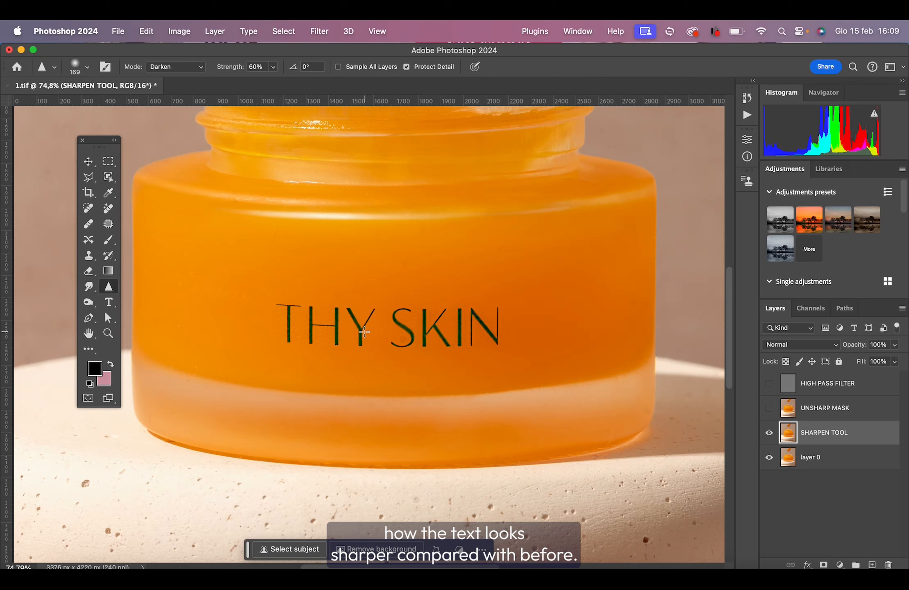
{"action": "left_click", "coordinate": [769, 433]}
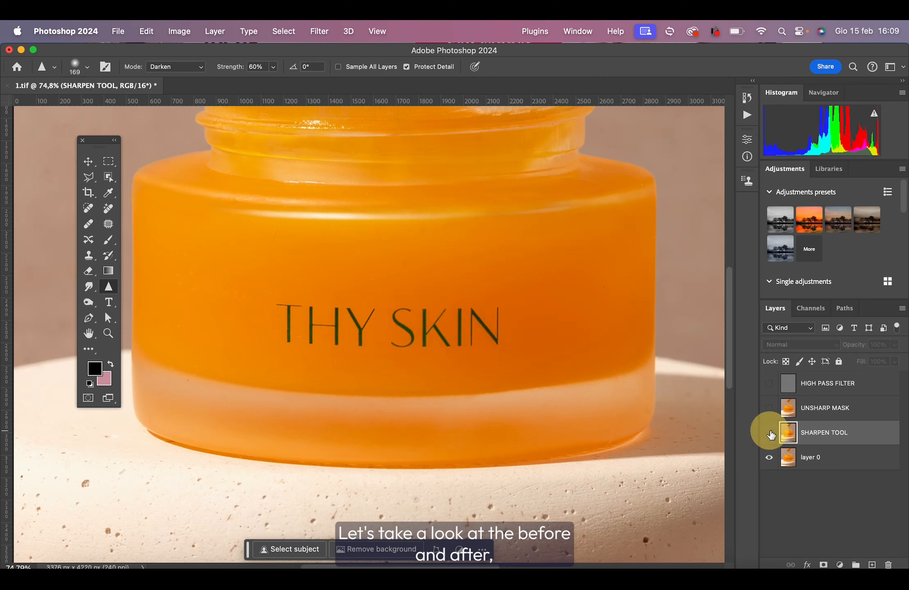
{"action": "left_click", "coordinate": [769, 433]}
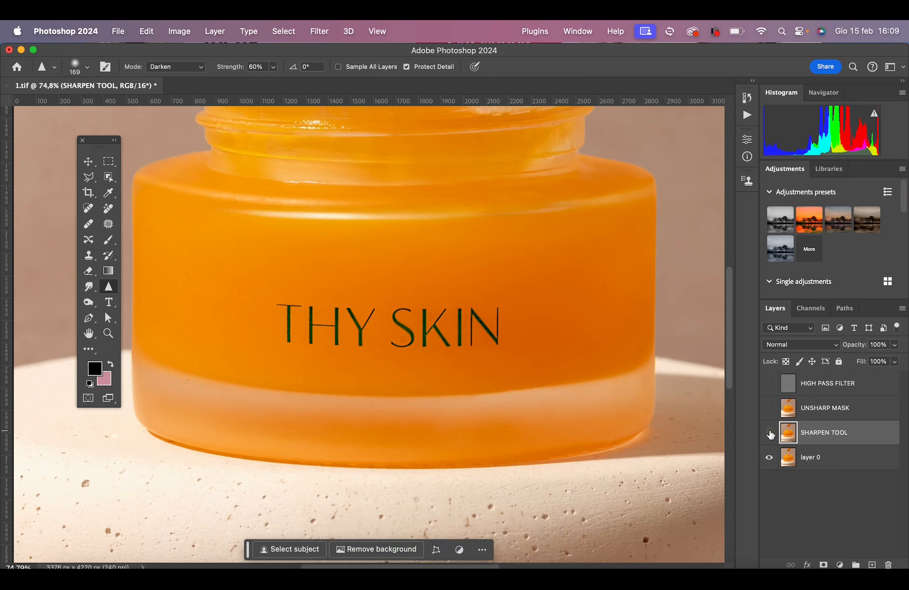
{"action": "left_click", "coordinate": [768, 433]}
{"action": "left_click", "coordinate": [769, 433]}
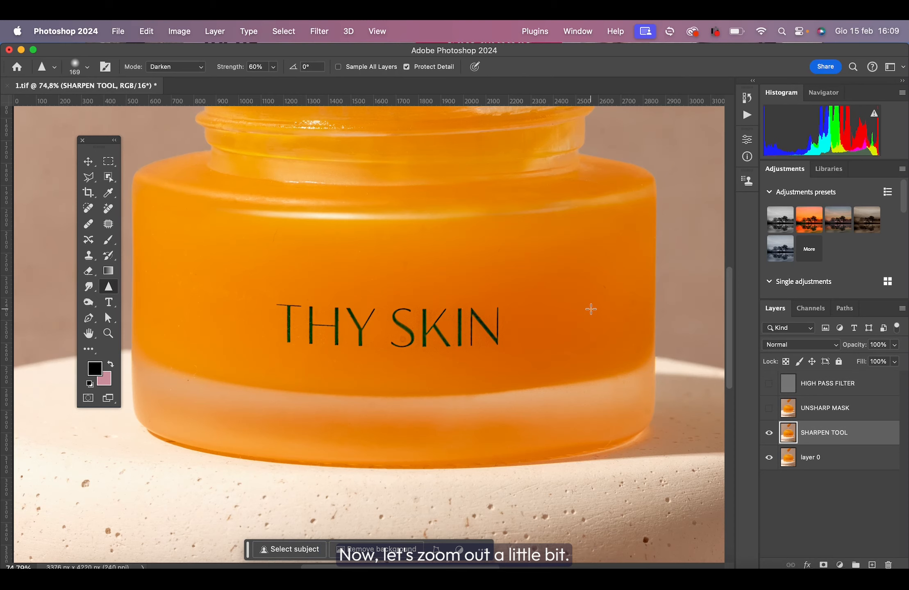
Compare the sharpening methods on the jar by hiding the SHARPEN TOOL layer, then showing and hiding UNSHARP MASK and HIGH PASS FILTER in turn.
{"action": "scroll", "coordinate": [591, 309], "scroll_direction": "down", "scroll_amount": 5}
{"action": "scroll", "coordinate": [590, 308], "scroll_direction": "down", "scroll_amount": 1}
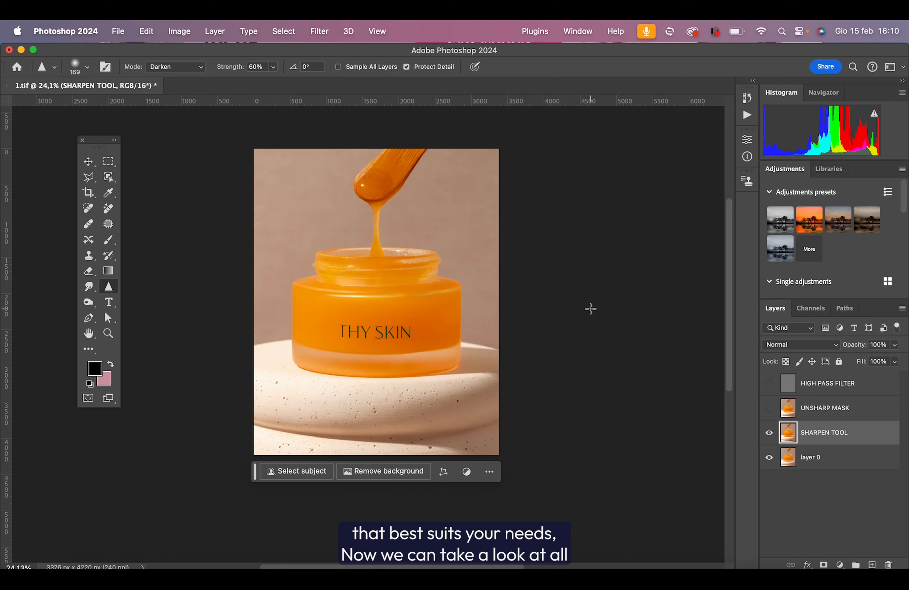
{"action": "scroll", "coordinate": [590, 309], "scroll_direction": "up", "scroll_amount": 1}
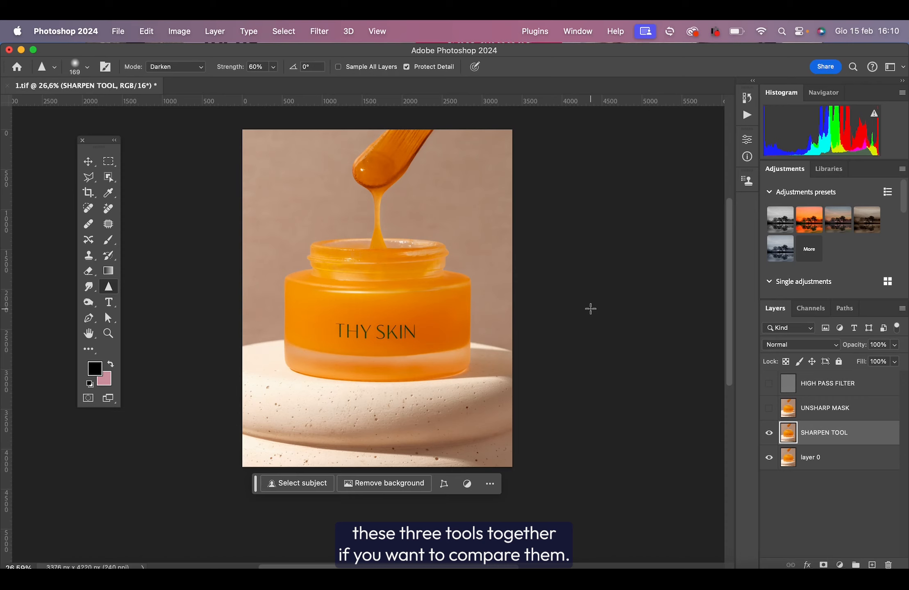
{"action": "scroll", "coordinate": [590, 309], "scroll_direction": "up", "scroll_amount": 5}
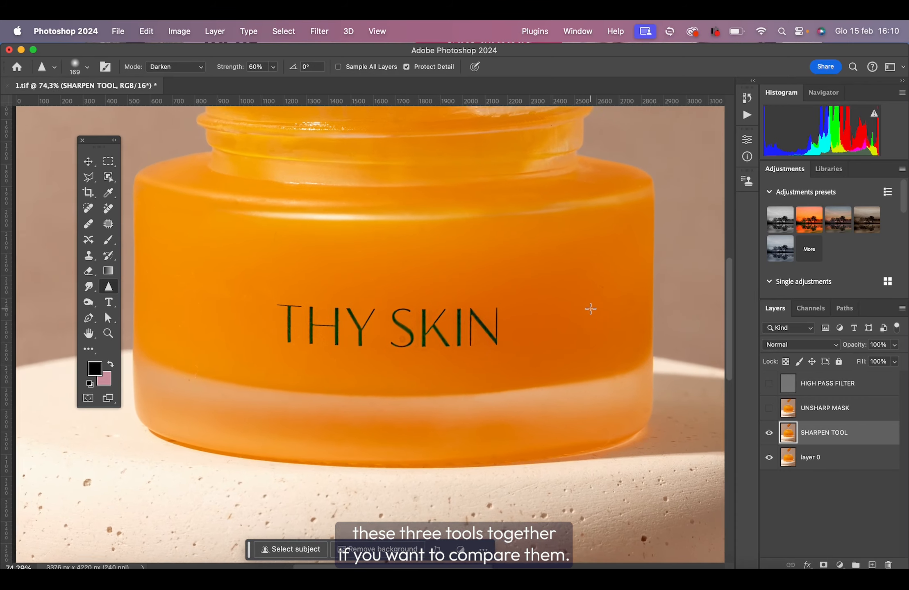
{"action": "left_click", "coordinate": [769, 433]}
{"action": "left_click", "coordinate": [769, 407]}
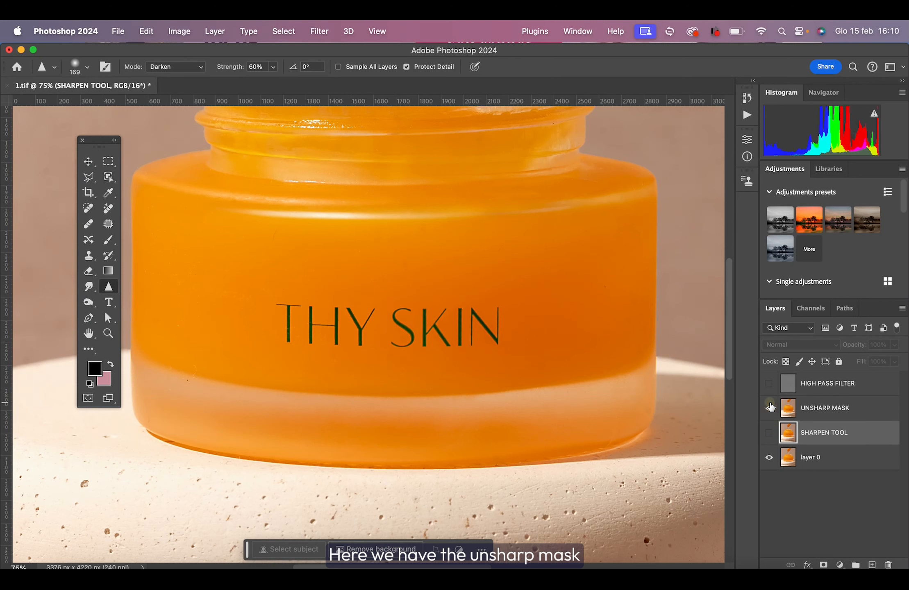
{"action": "left_click", "coordinate": [770, 407]}
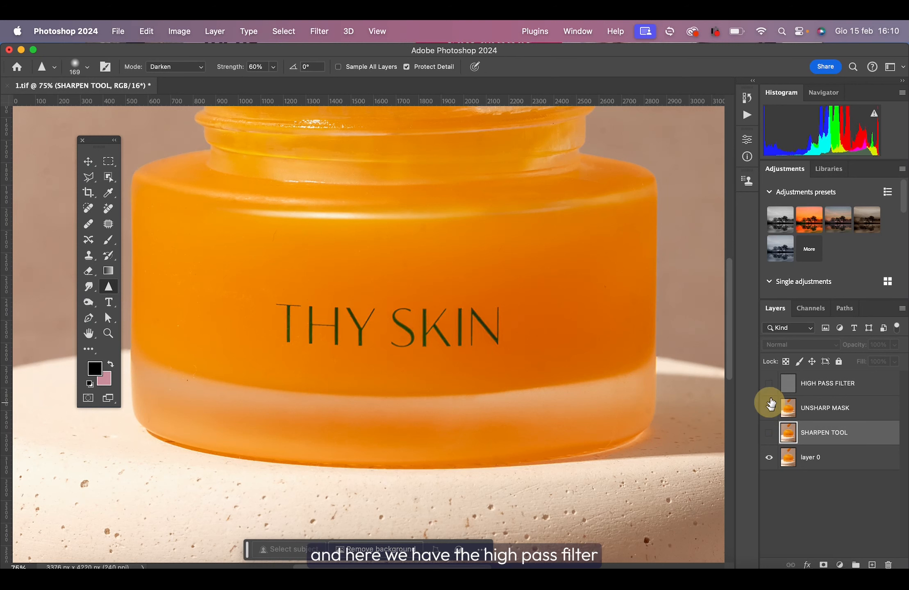
{"action": "left_click", "coordinate": [769, 383]}
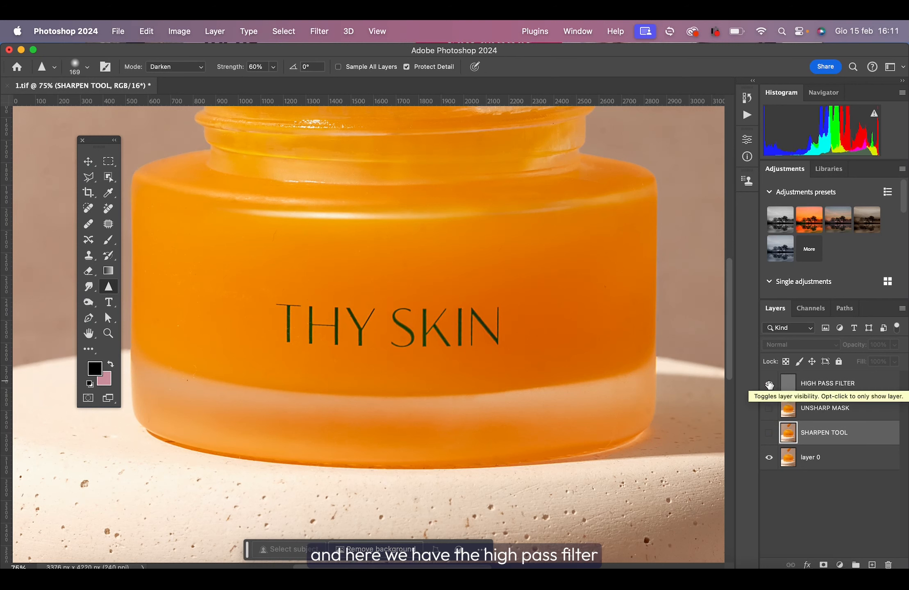
{"action": "left_click", "coordinate": [769, 383]}
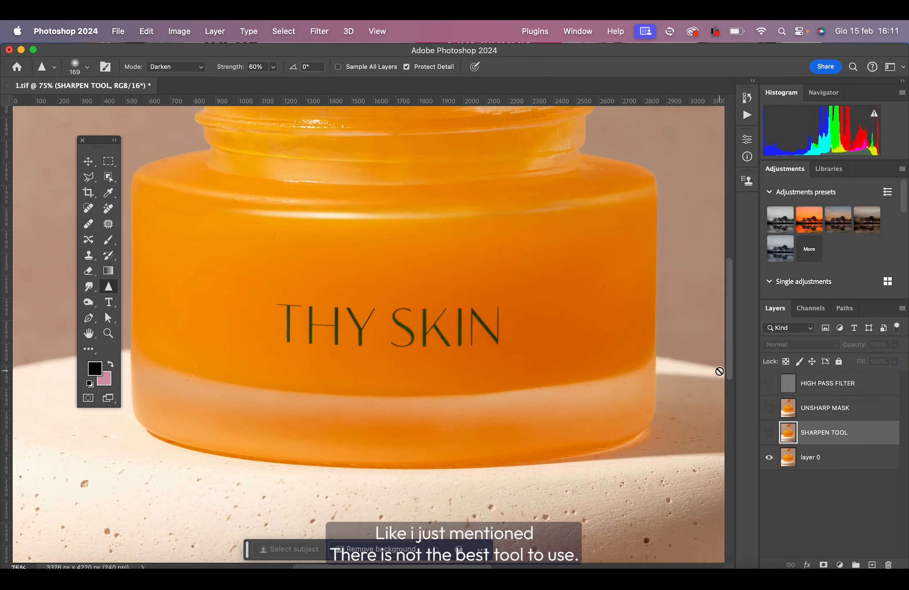